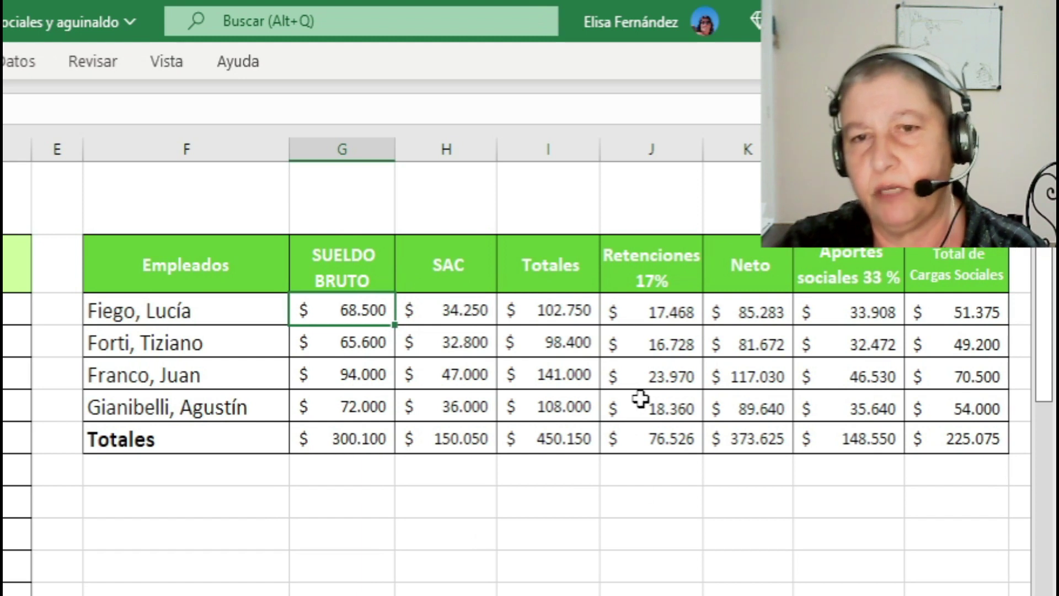
Review the first employee's gross salary, SAC and total, and the overall total in the payroll table.
{"action": "left_click", "coordinate": [460, 312]}
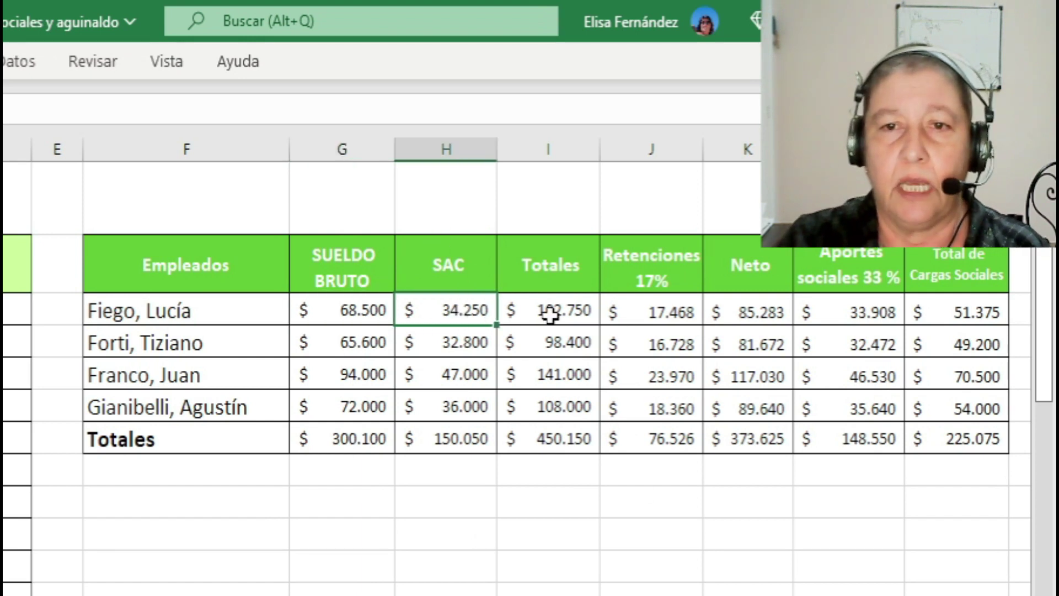
{"action": "left_click", "coordinate": [357, 310]}
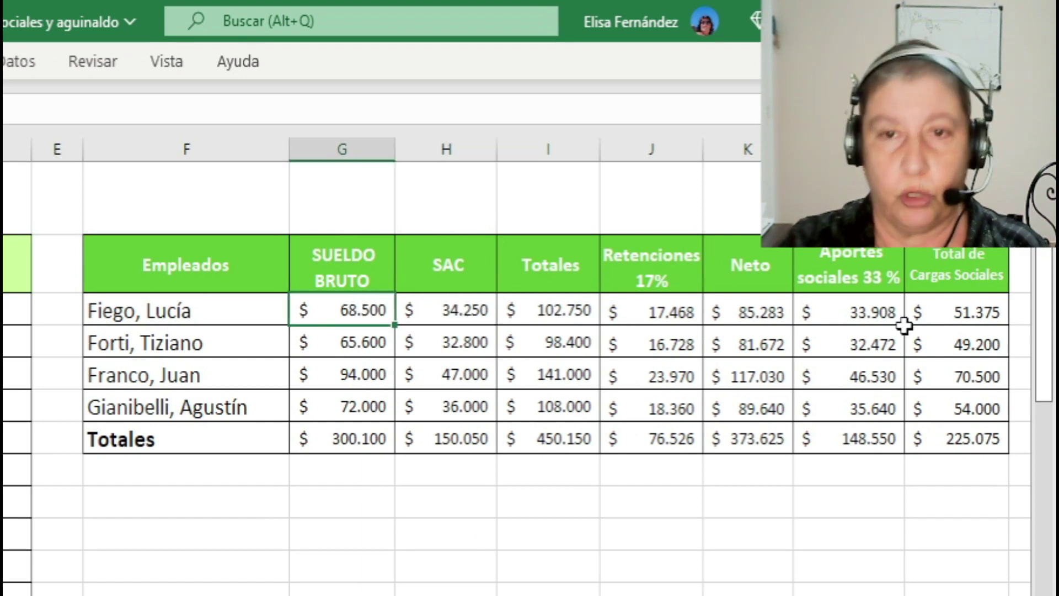
{"action": "left_click", "coordinate": [577, 310]}
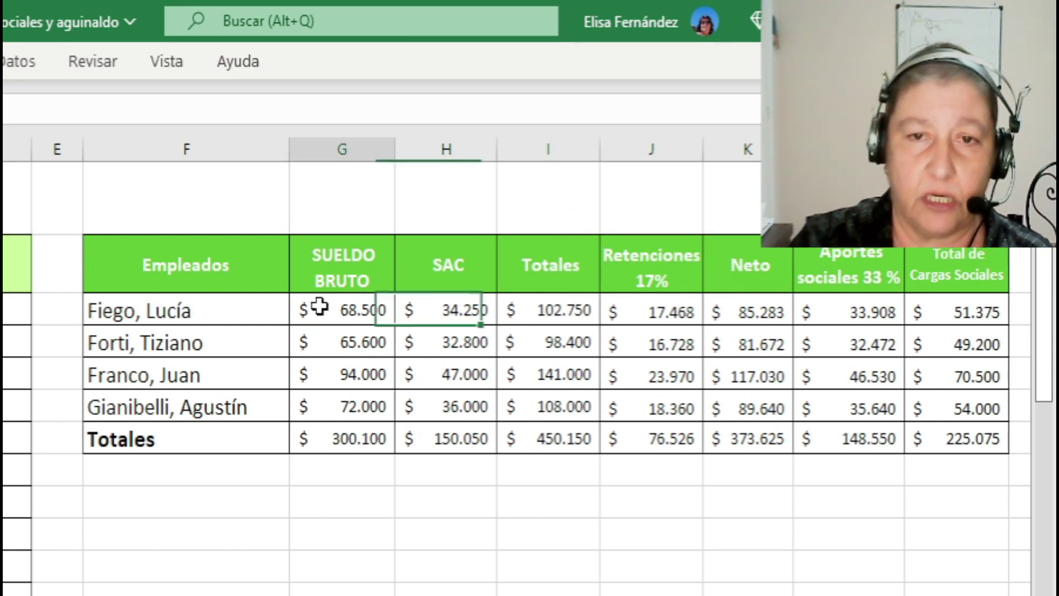
{"action": "left_click", "coordinate": [449, 307]}
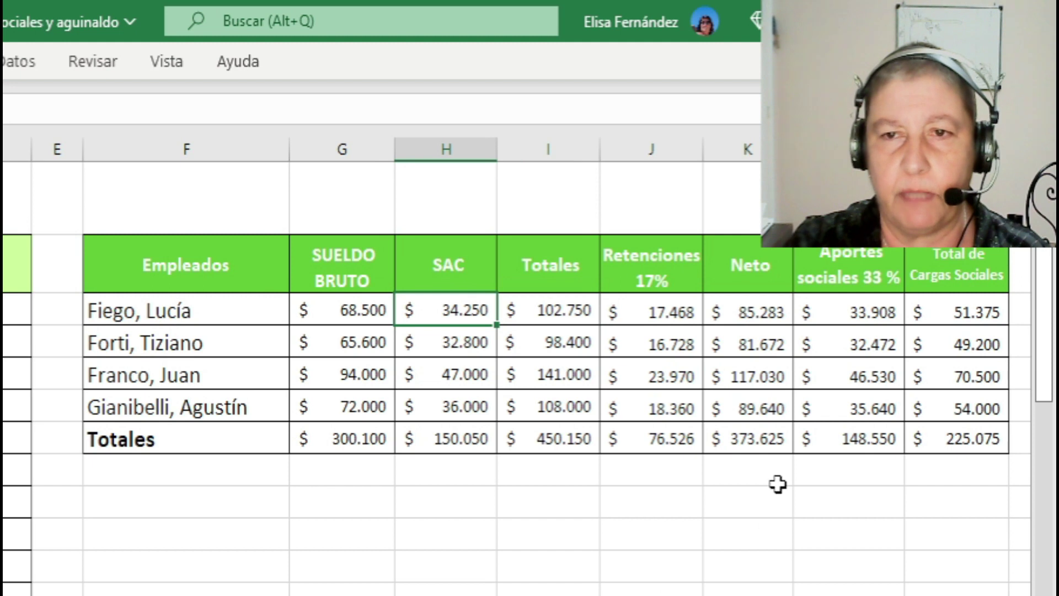
{"action": "left_click", "coordinate": [574, 312]}
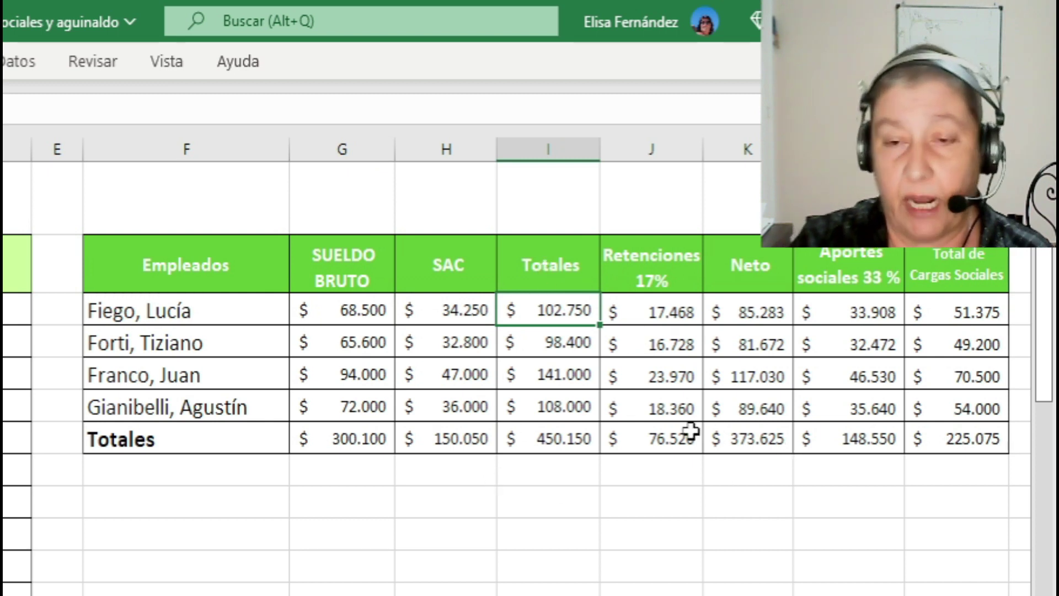
{"action": "left_click", "coordinate": [589, 439]}
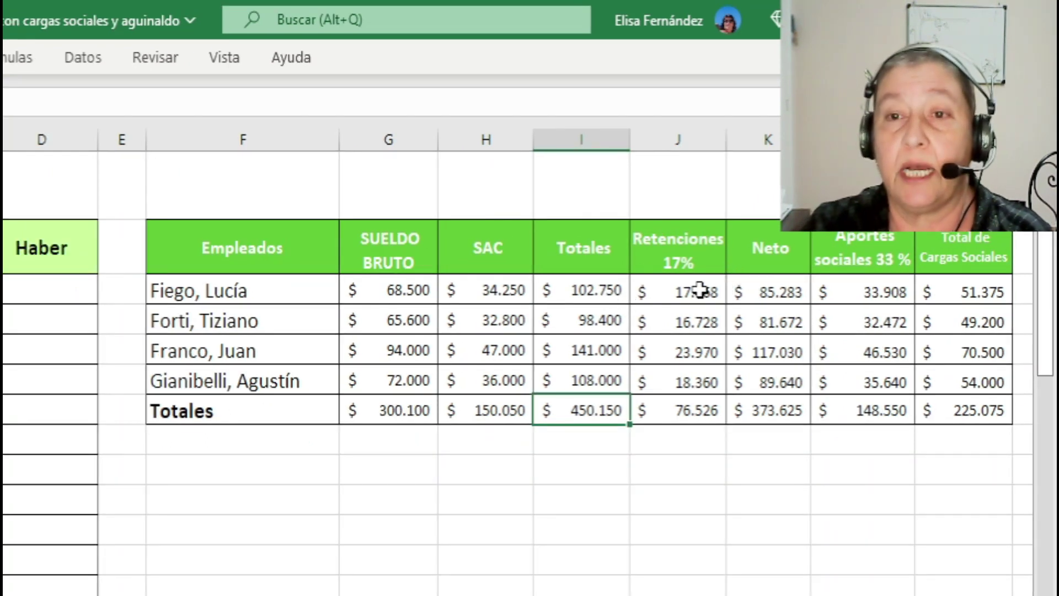
Examine how the net pay follows from the totals minus the 17% retentions, for the first employee and the Totales row.
{"action": "left_click", "coordinate": [700, 291]}
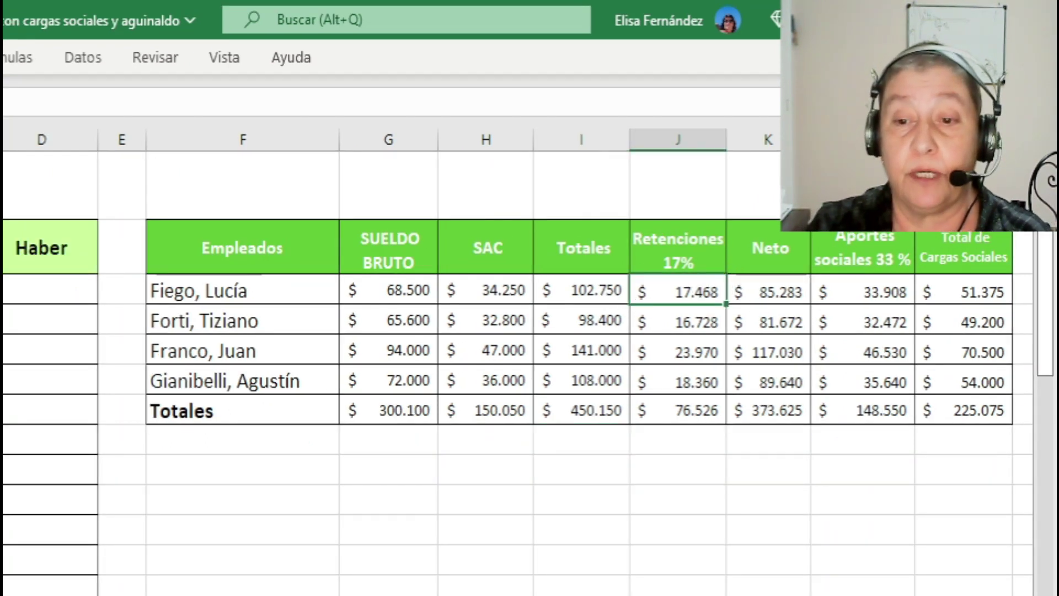
{"action": "scroll", "coordinate": [519, 359], "scroll_direction": "right", "scroll_amount": 2}
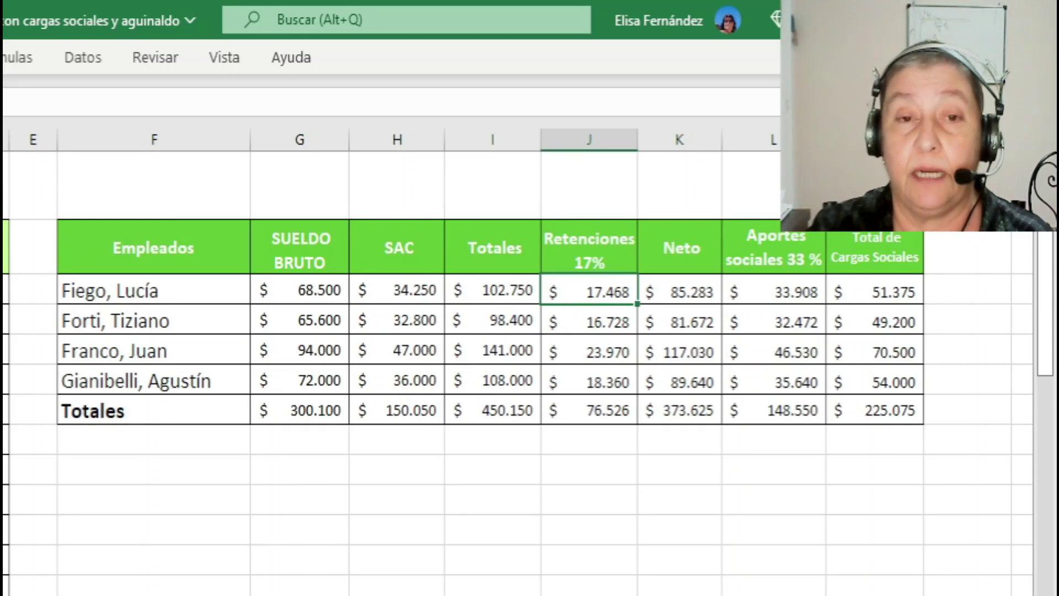
{"action": "left_click", "coordinate": [676, 287]}
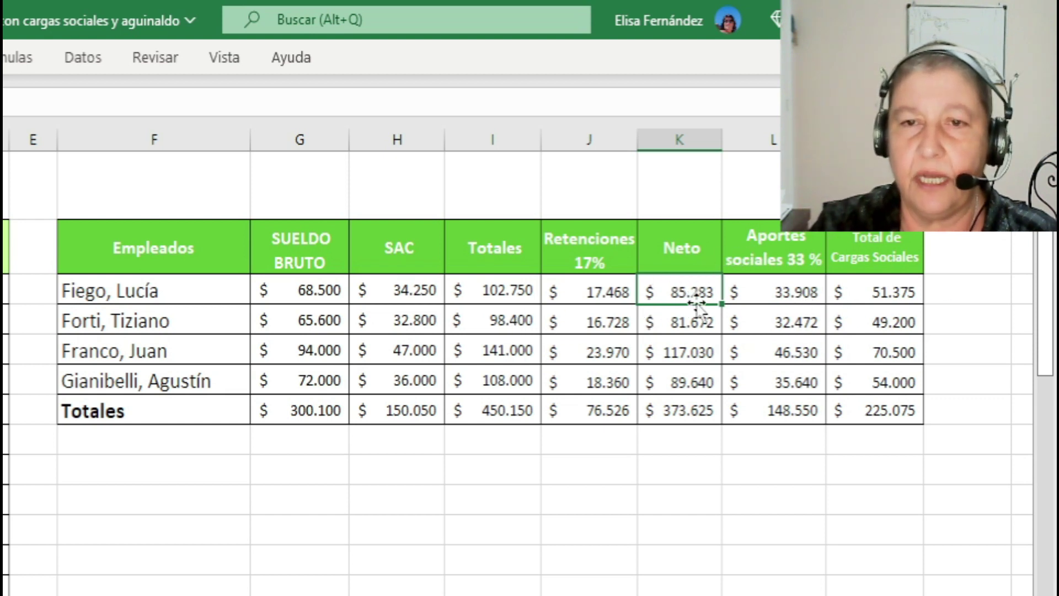
{"action": "left_click", "coordinate": [184, 287]}
{"action": "left_click", "coordinate": [686, 282]}
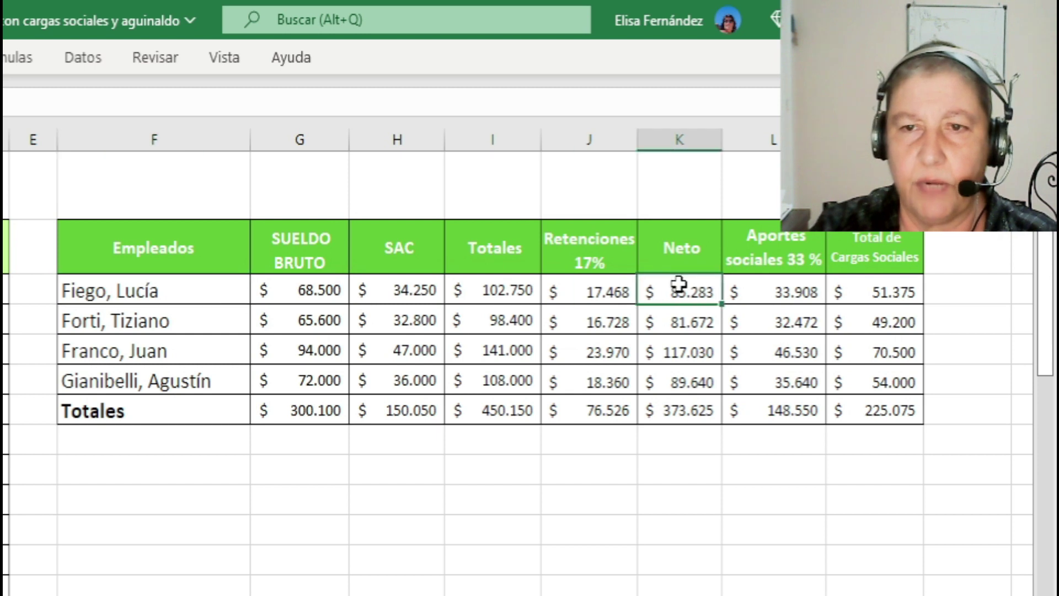
{"action": "left_click", "coordinate": [499, 292]}
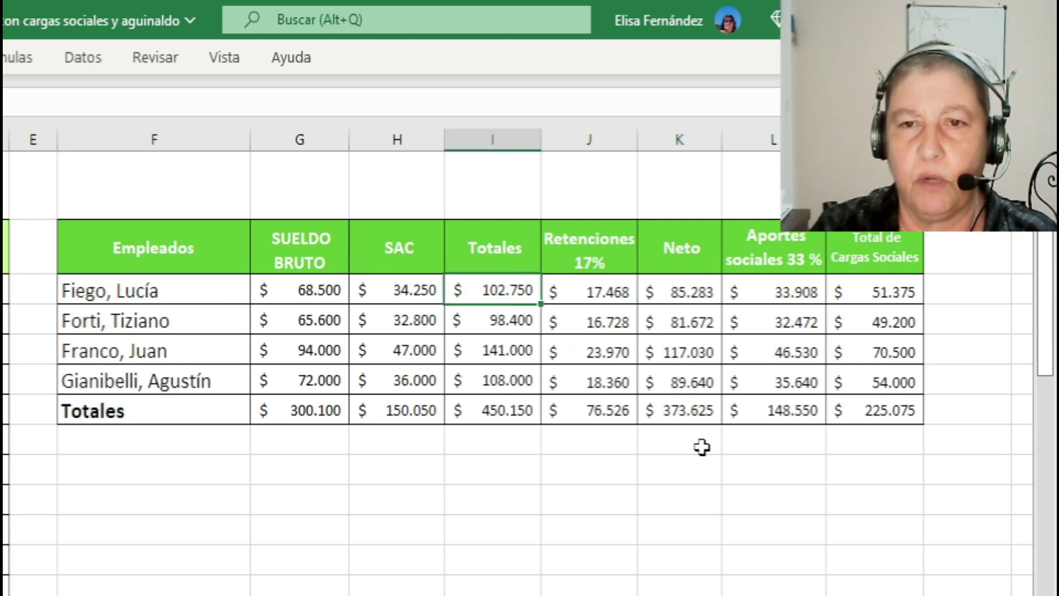
{"action": "left_click", "coordinate": [599, 292]}
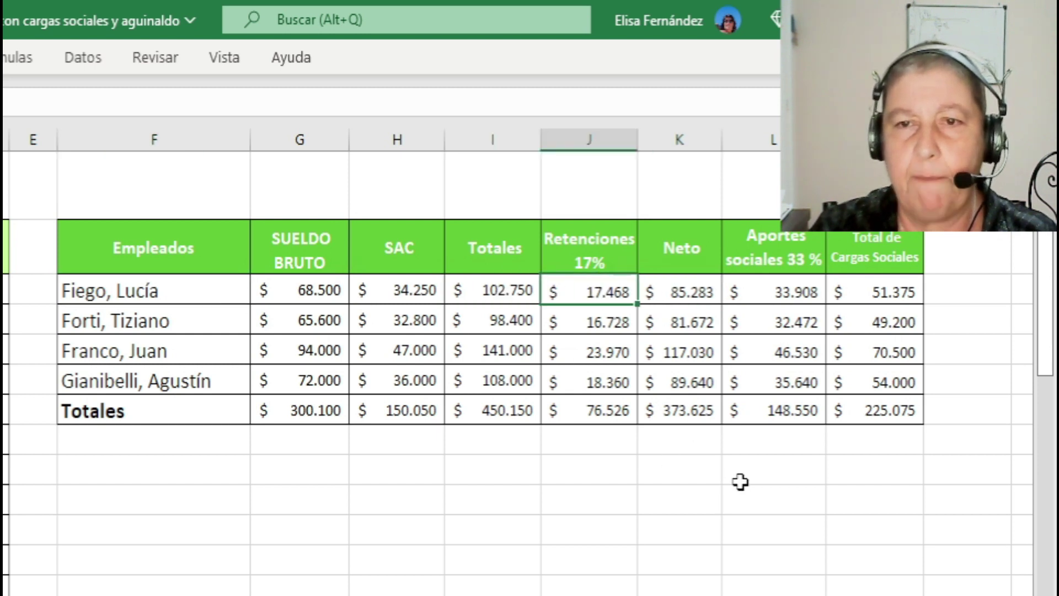
{"action": "left_click", "coordinate": [654, 288]}
{"action": "left_click", "coordinate": [472, 415]}
{"action": "left_click", "coordinate": [669, 411]}
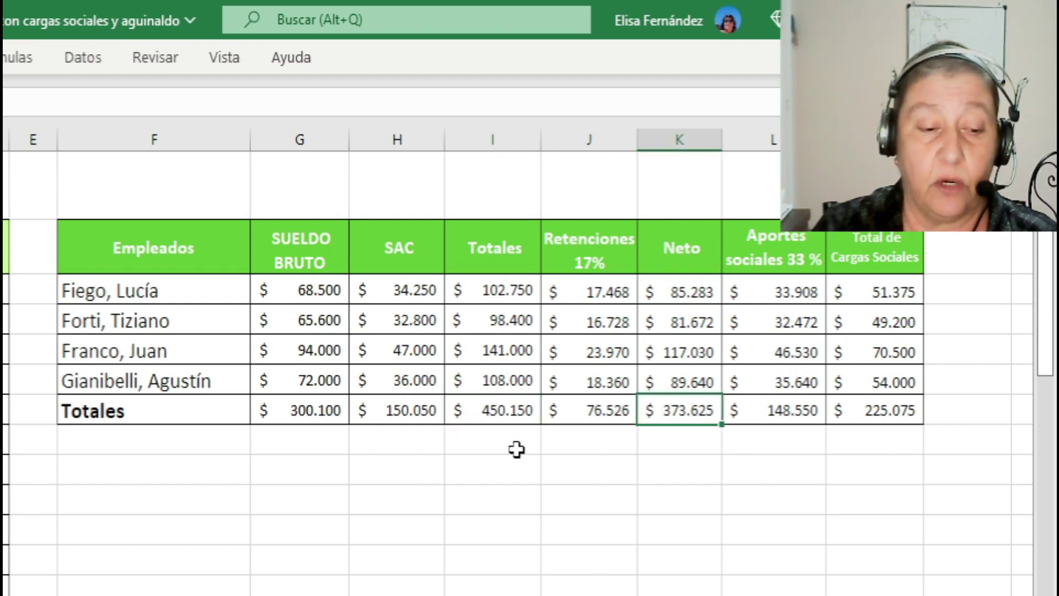
{"action": "left_click", "coordinate": [477, 409]}
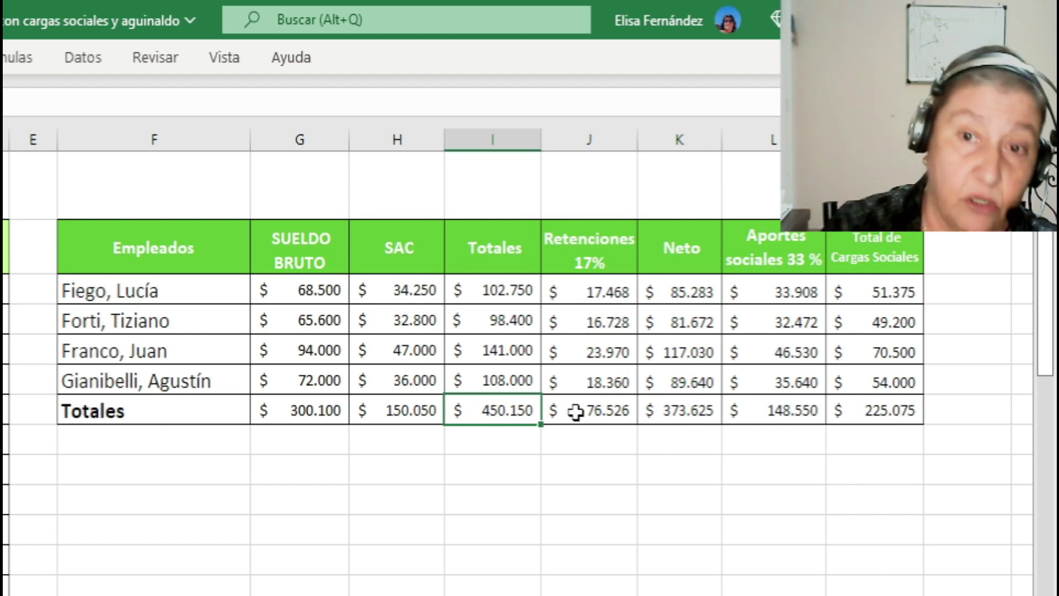
{"action": "left_click", "coordinate": [577, 410]}
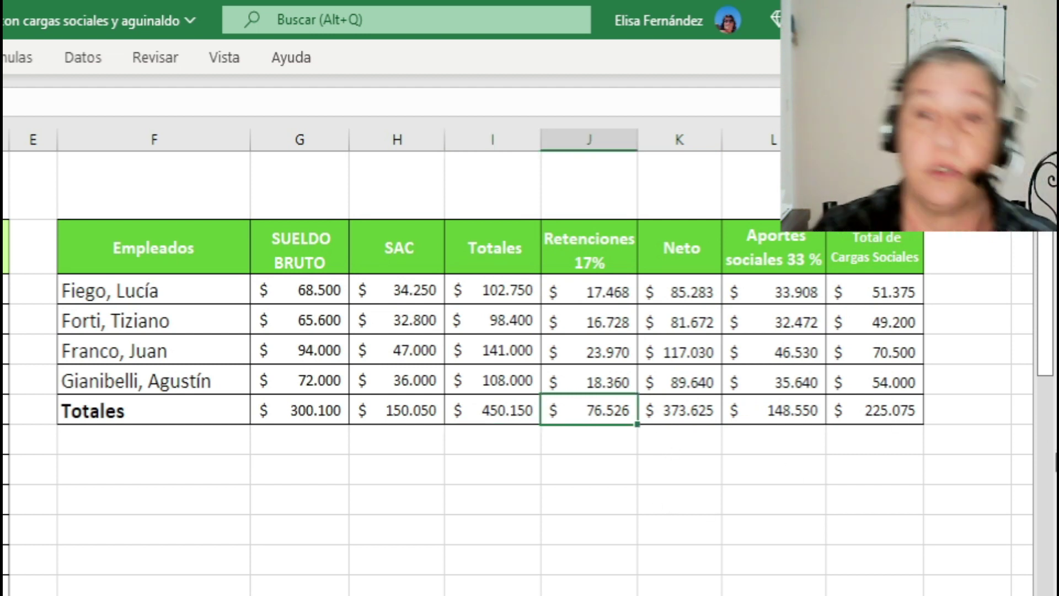
{"action": "left_click", "coordinate": [672, 416]}
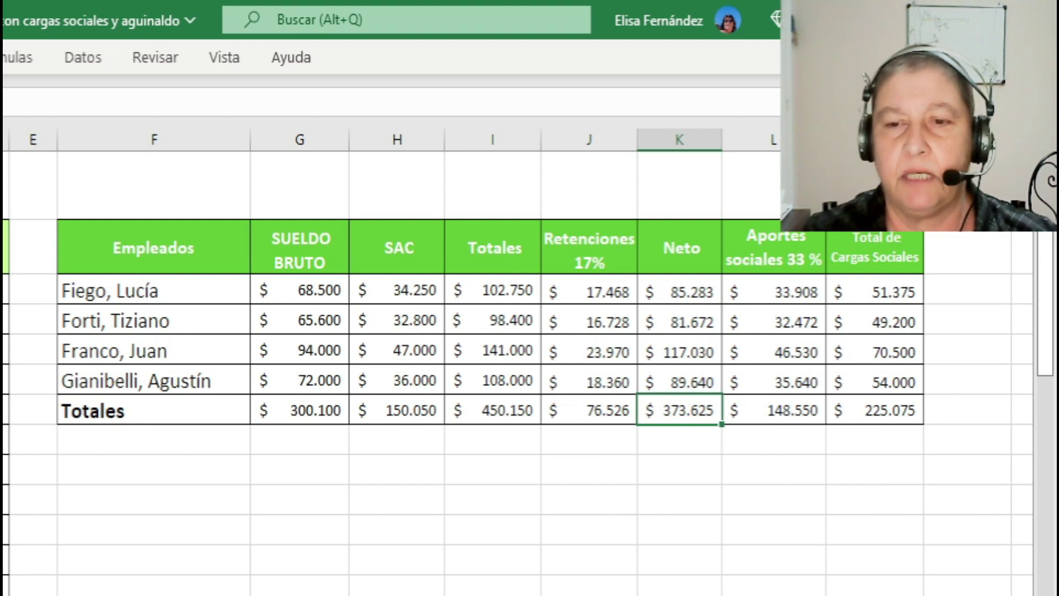
Examine the 33% employer contributions against the Totales column on which they are calculated.
{"action": "left_click", "coordinate": [746, 298]}
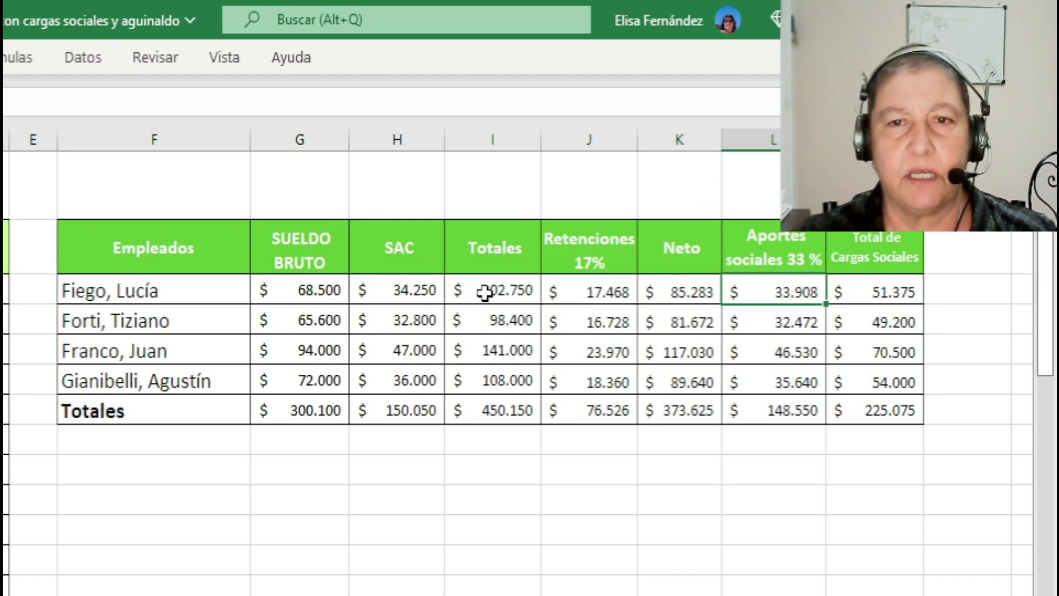
{"action": "left_click_drag", "start_coordinate": [487, 289], "coordinate": [487, 403]}
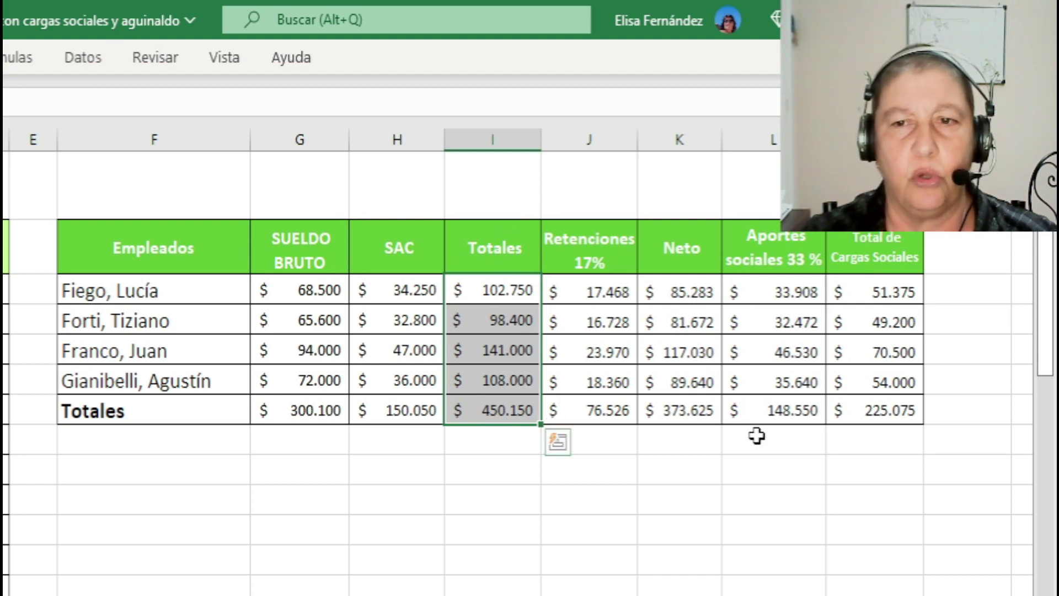
{"action": "left_click", "coordinate": [772, 419]}
{"action": "left_click", "coordinate": [498, 409]}
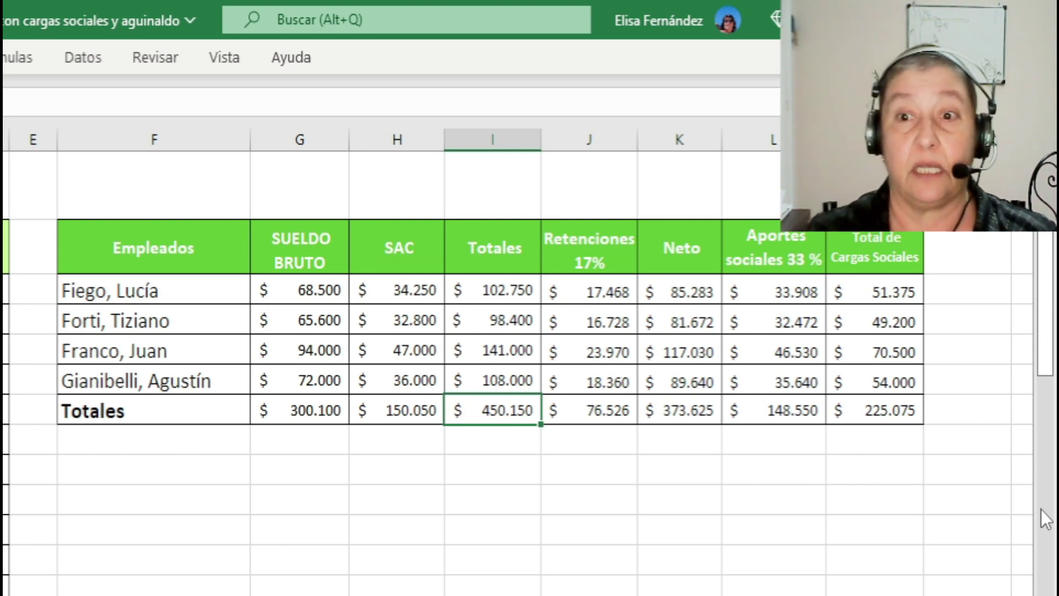
Enter a formula in the first employee's Total de Cargas Sociales cell adding contributions L3 and retentions J3, and check the column's total.
{"action": "left_click", "coordinate": [877, 287]}
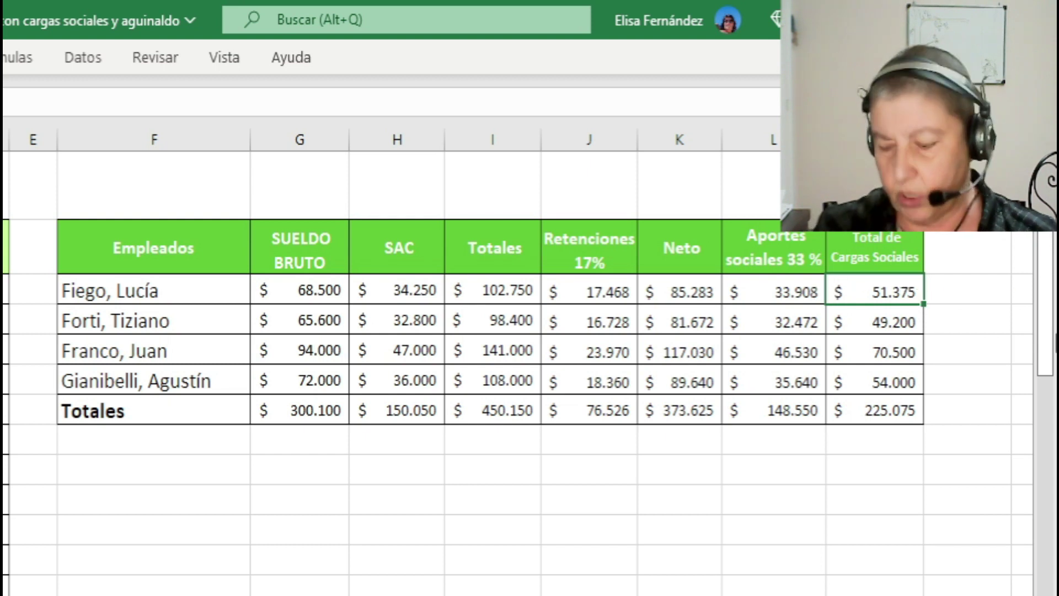
{"action": "type", "text": "+"}
{"action": "type", "text": "L3"}
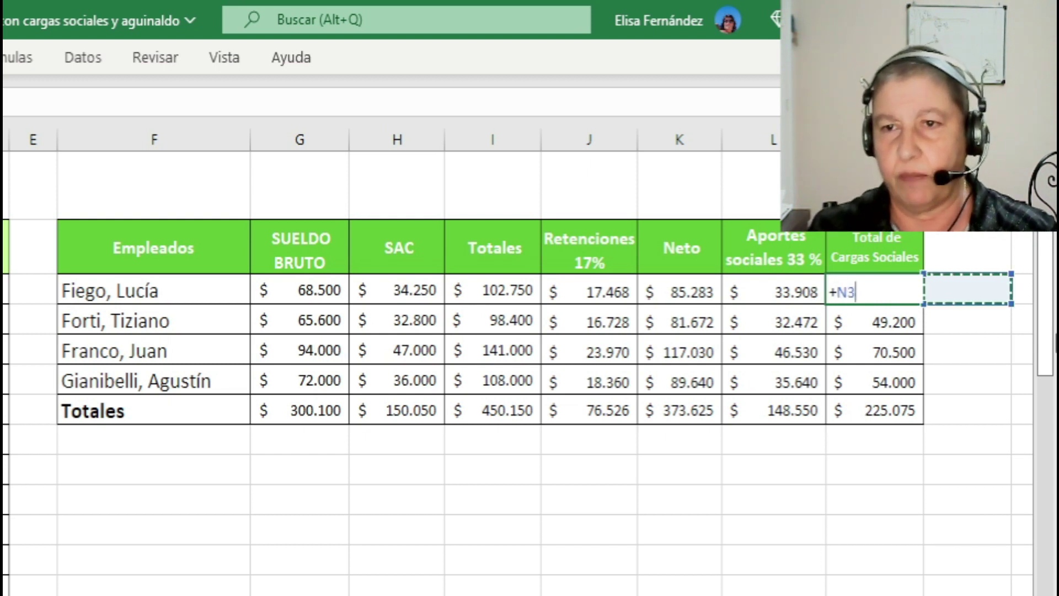
{"action": "type", "text": "+"}
{"action": "key", "text": "Left"}
{"action": "key", "text": "Left"}
{"action": "key", "text": "Left"}
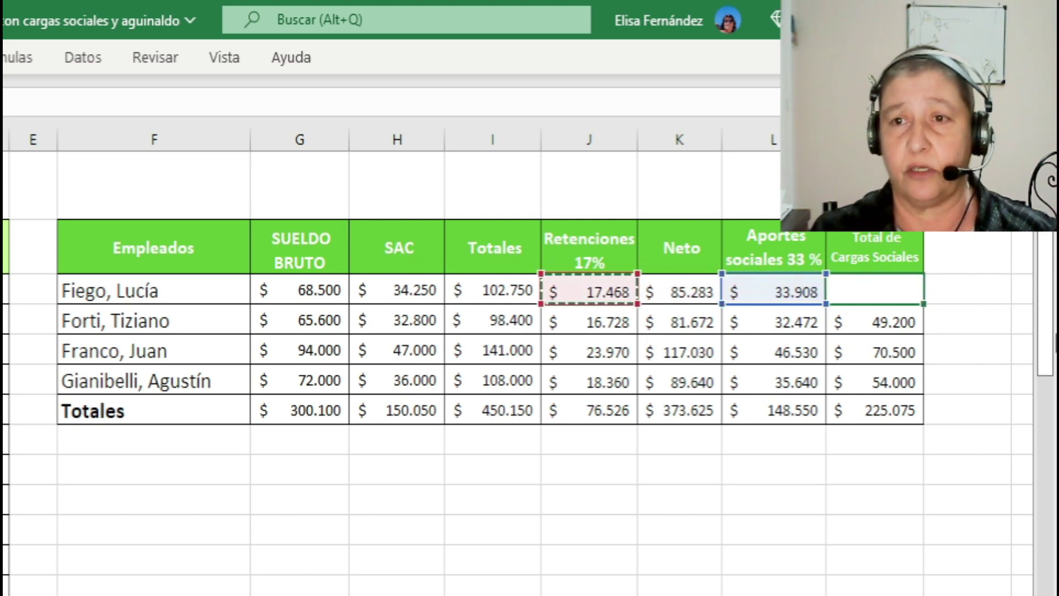
{"action": "key", "text": "Return"}
{"action": "left_click", "coordinate": [900, 412]}
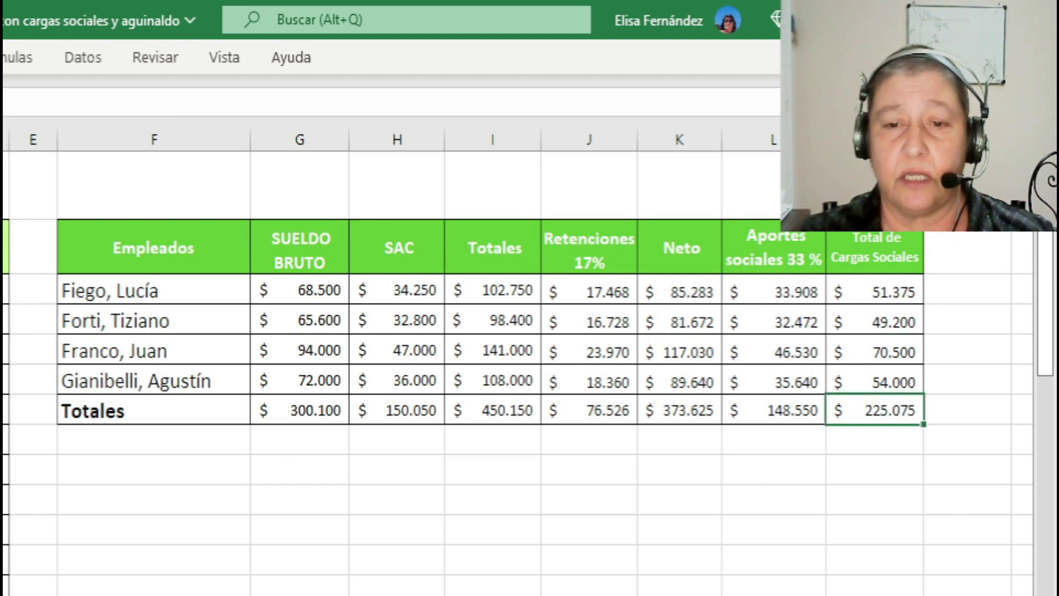
Enter the account name "Sueldos y Jornales" in cell B4 of the journal entry dated 30/06/X8.
{"action": "scroll", "coordinate": [437, 479], "scroll_direction": "left", "scroll_amount": 3}
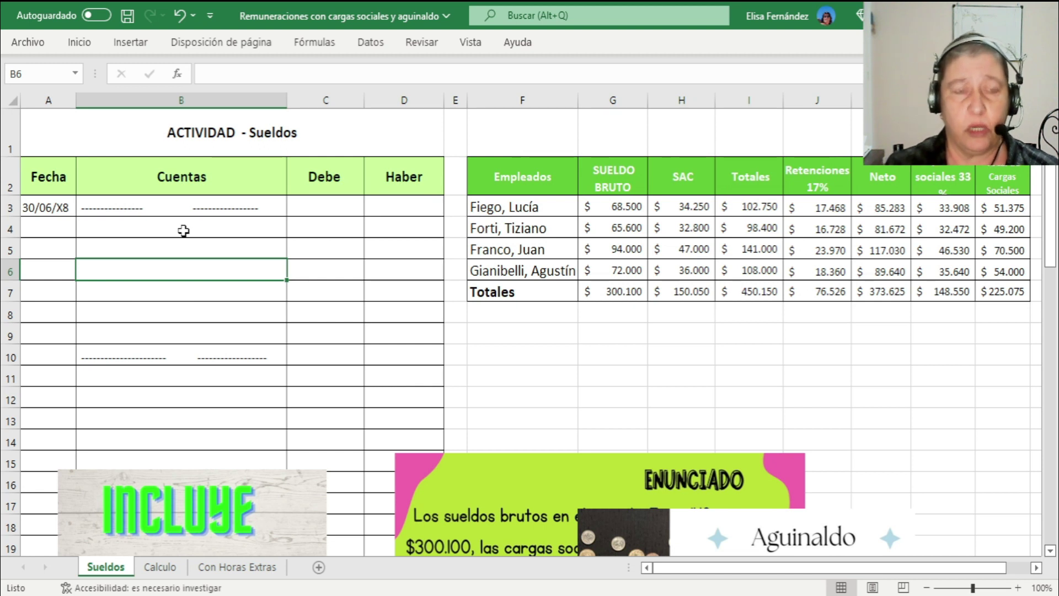
{"action": "key", "text": "Up"}
{"action": "key", "text": "Up"}
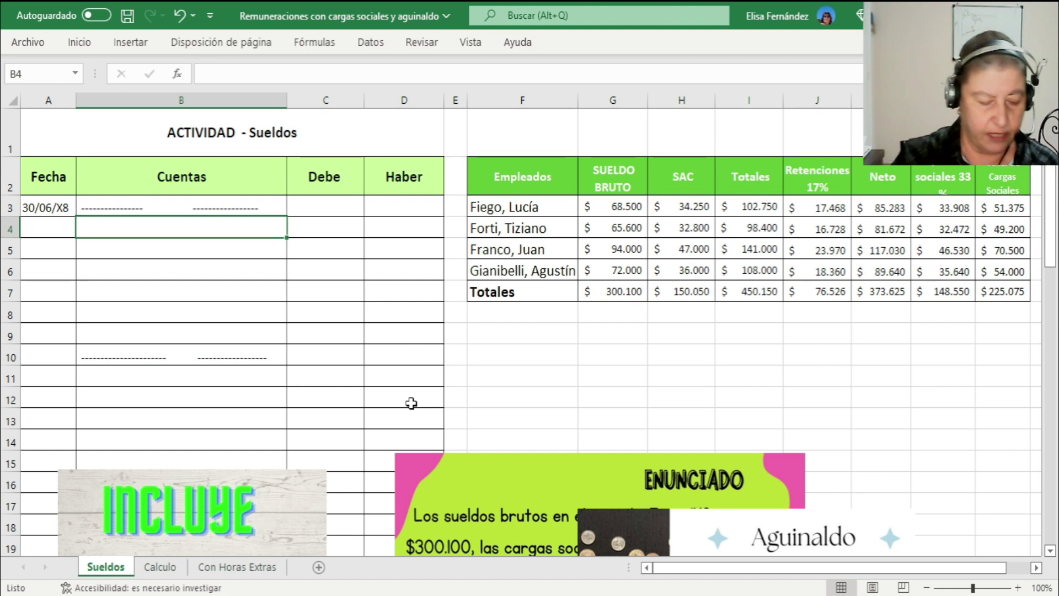
{"action": "type", "text": "a"}
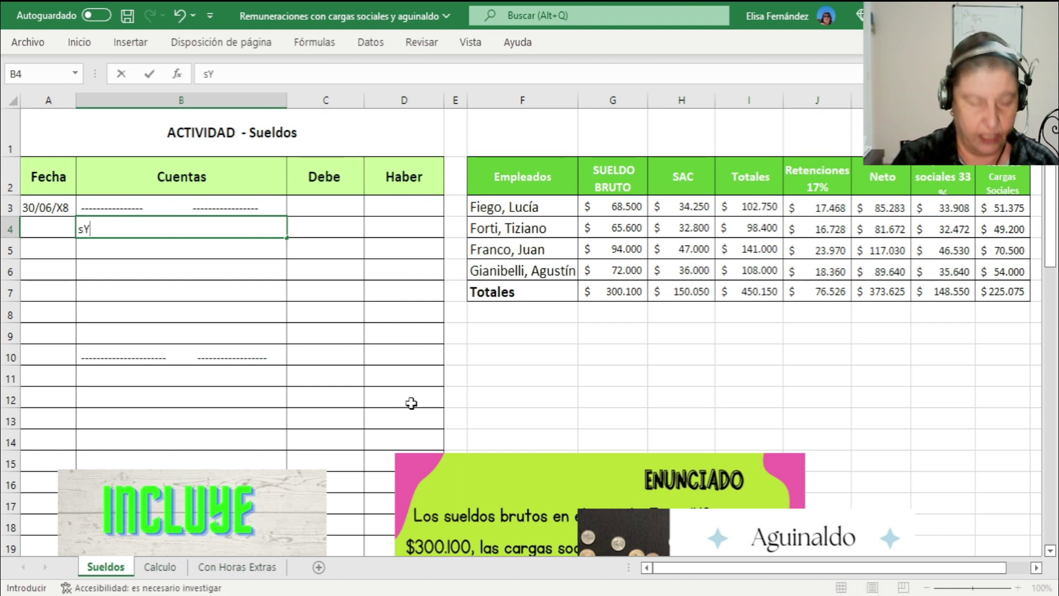
{"action": "key", "text": "BackSpace"}
{"action": "type", "text": "Sue"}
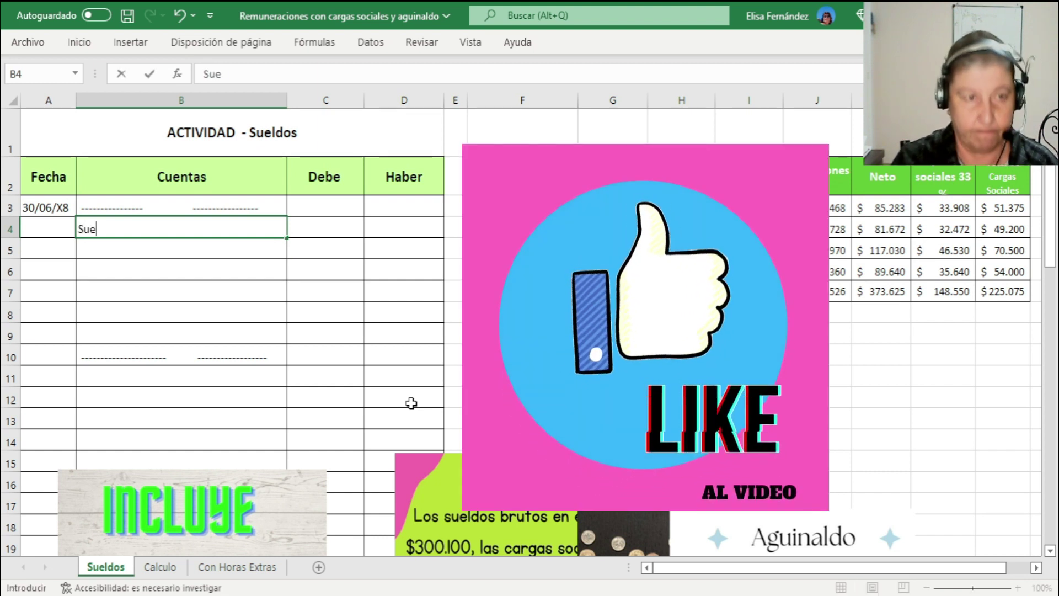
{"action": "type", "text": "ldos y JOrnal"}
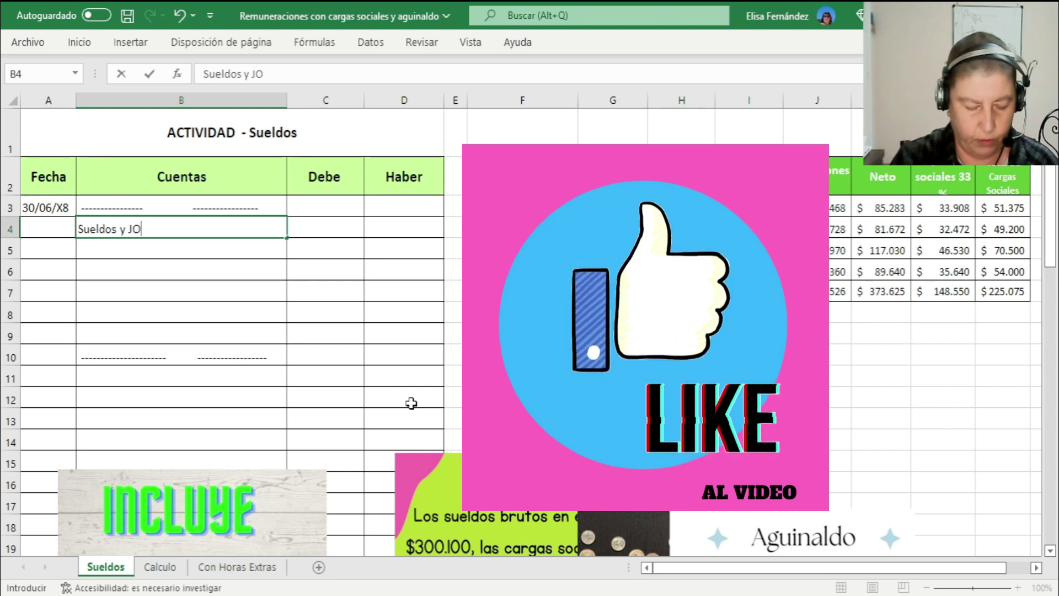
{"action": "key", "text": "BackSpace"}
{"action": "key", "text": "BackSpace"}
{"action": "key", "text": "BackSpace"}
{"action": "key", "text": "BackSpace"}
{"action": "key", "text": "BackSpace"}
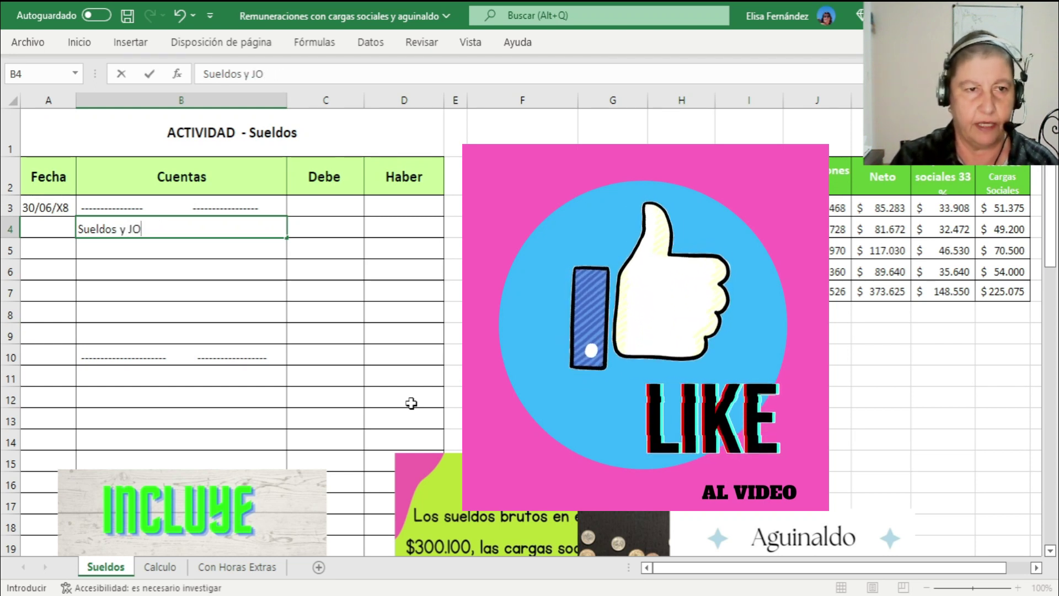
{"action": "type", "text": "ornales"}
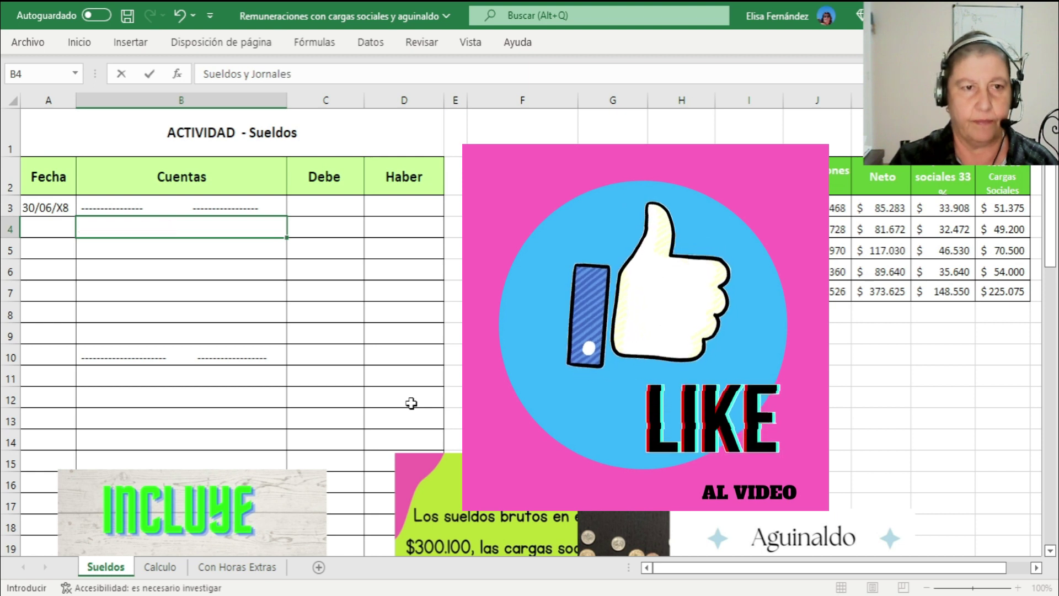
{"action": "key", "text": "Return"}
Fill the Debe amount for Sueldos y Jornales in C4 with a reference to the payroll grand total in I7.
{"action": "key", "text": "Up"}
{"action": "key", "text": "Right"}
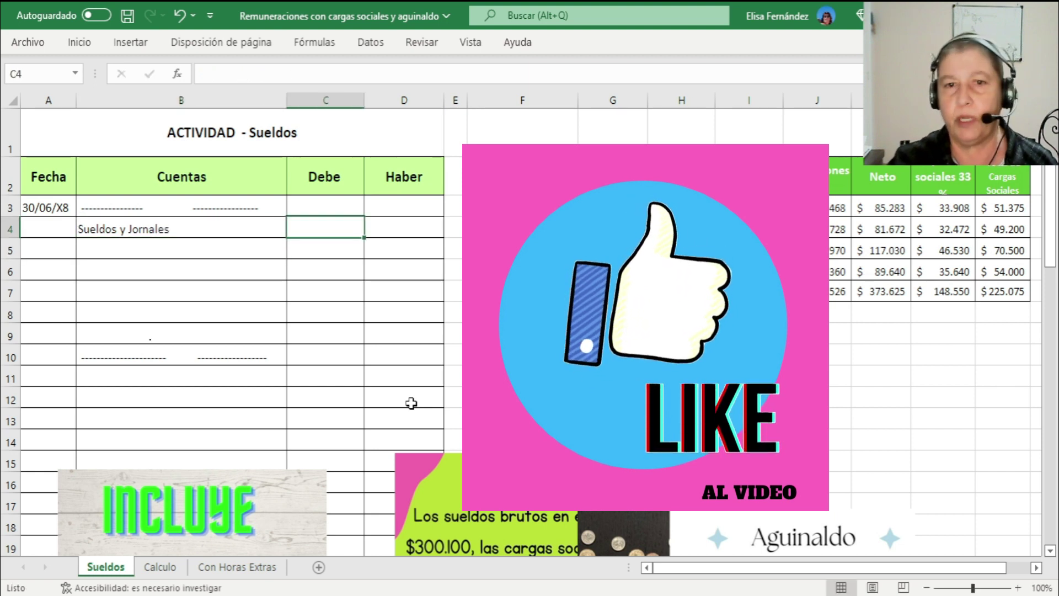
{"action": "type", "text": "+"}
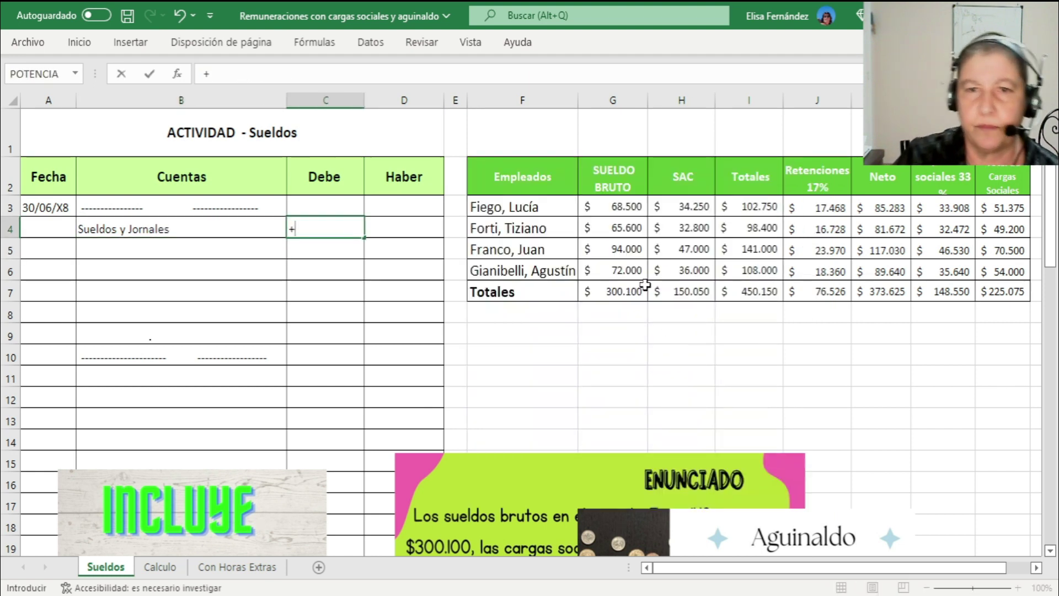
{"action": "left_click", "coordinate": [750, 295]}
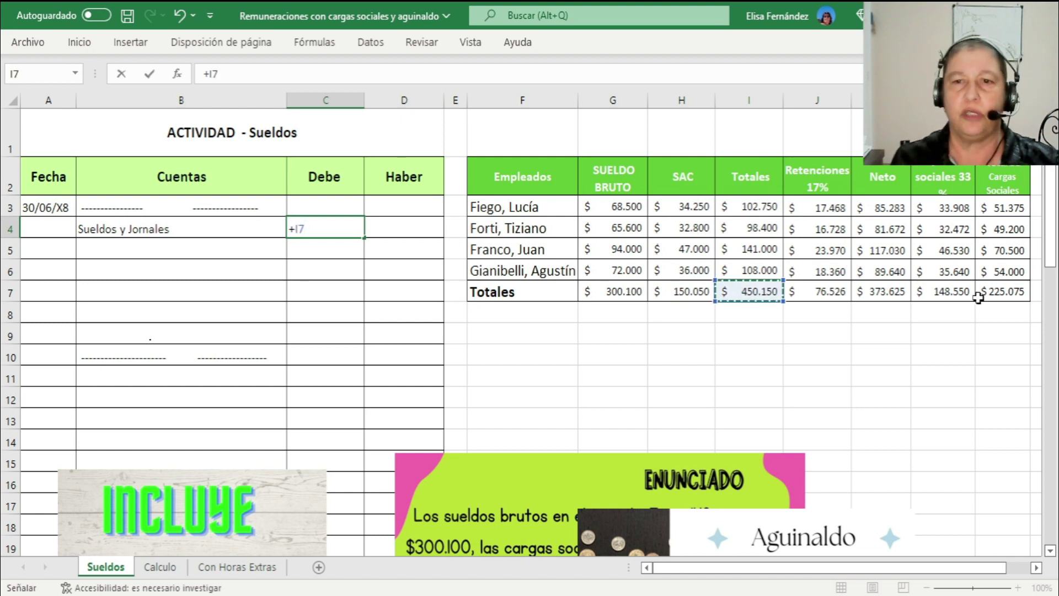
{"action": "key", "text": "Return"}
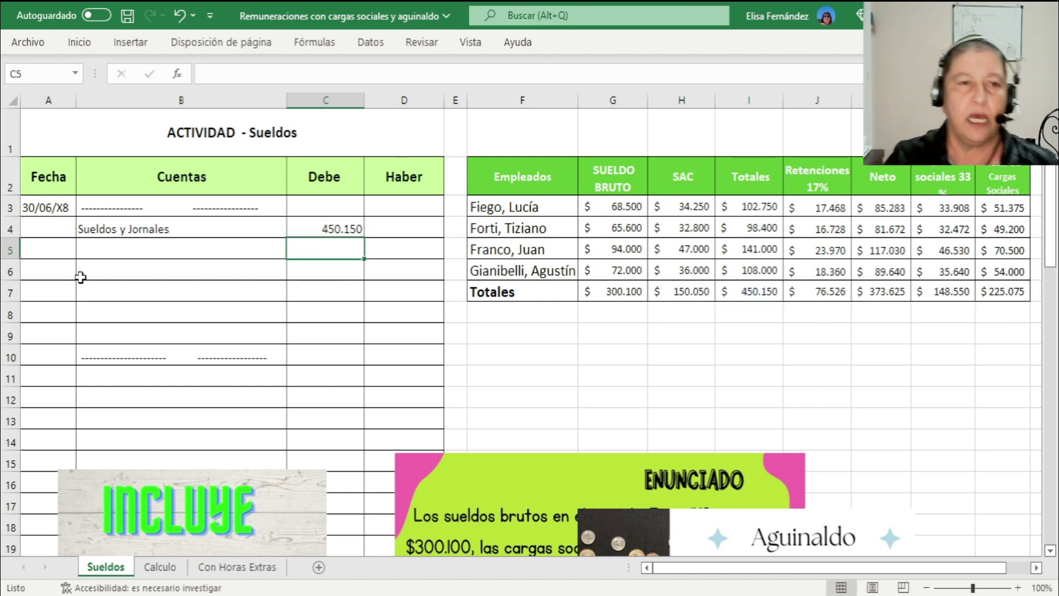
Enter the account name "Aportes Patronales" in cell B5 of the journal entry.
{"action": "left_click", "coordinate": [88, 250]}
{"action": "type", "text": "Aportes Pa"}
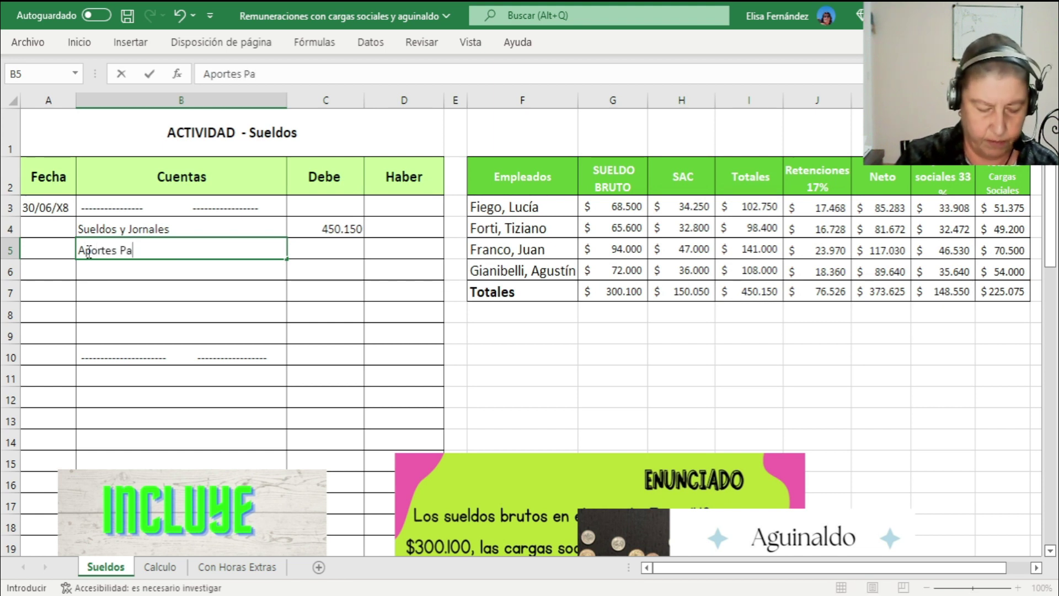
{"action": "type", "text": "tronale"}
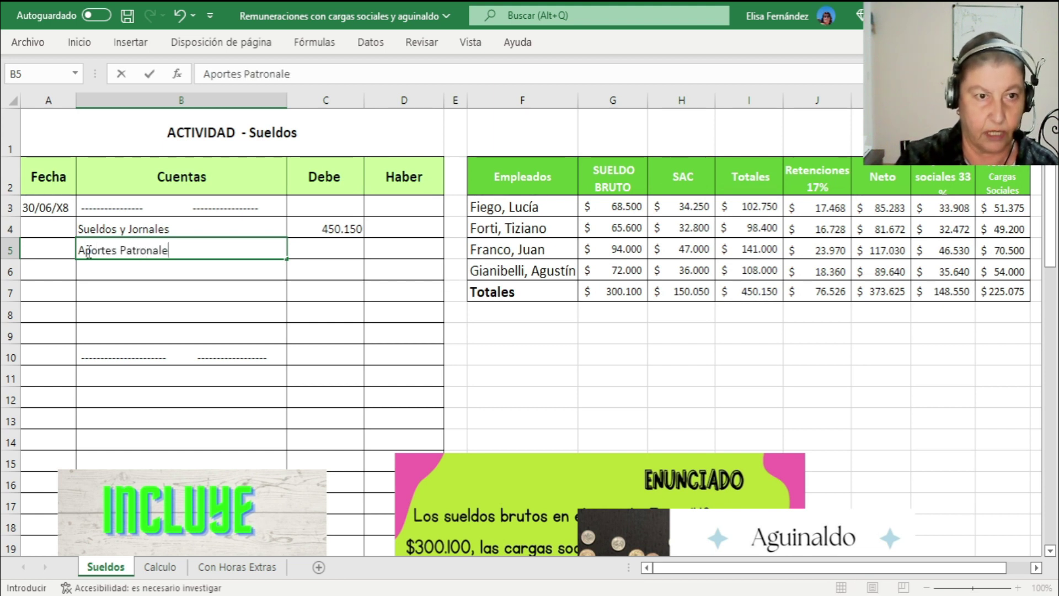
{"action": "type", "text": "s"}
{"action": "key", "text": "Tab"}
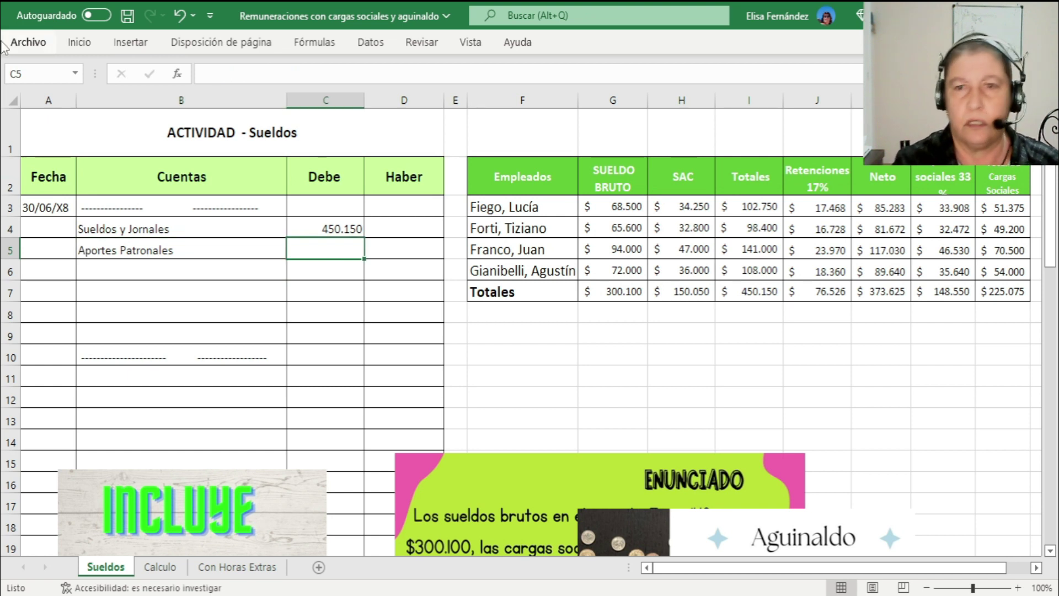
Fill the Debe amount for Aportes Patronales in C5 with a reference to the 33% employer contributions total in L7.
{"action": "type", "text": "+"}
{"action": "key", "text": "Right"}
{"action": "key", "text": "Right"}
{"action": "key", "text": "Right"}
{"action": "key", "text": "Right"}
{"action": "key", "text": "Right"}
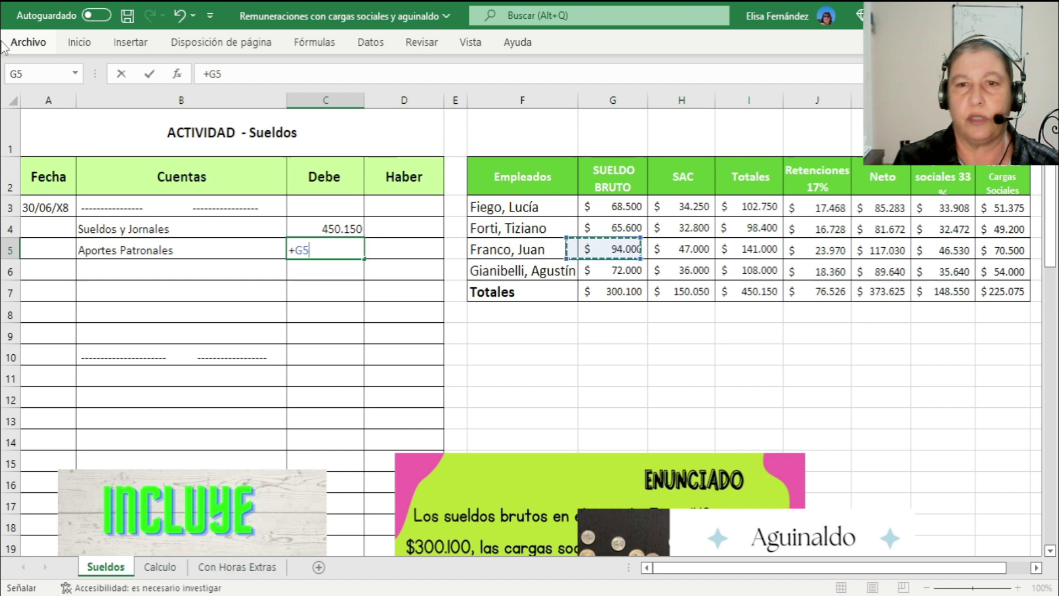
{"action": "key", "text": "Right"}
{"action": "key", "text": "Right"}
{"action": "key", "text": "Right"}
{"action": "key", "text": "Right"}
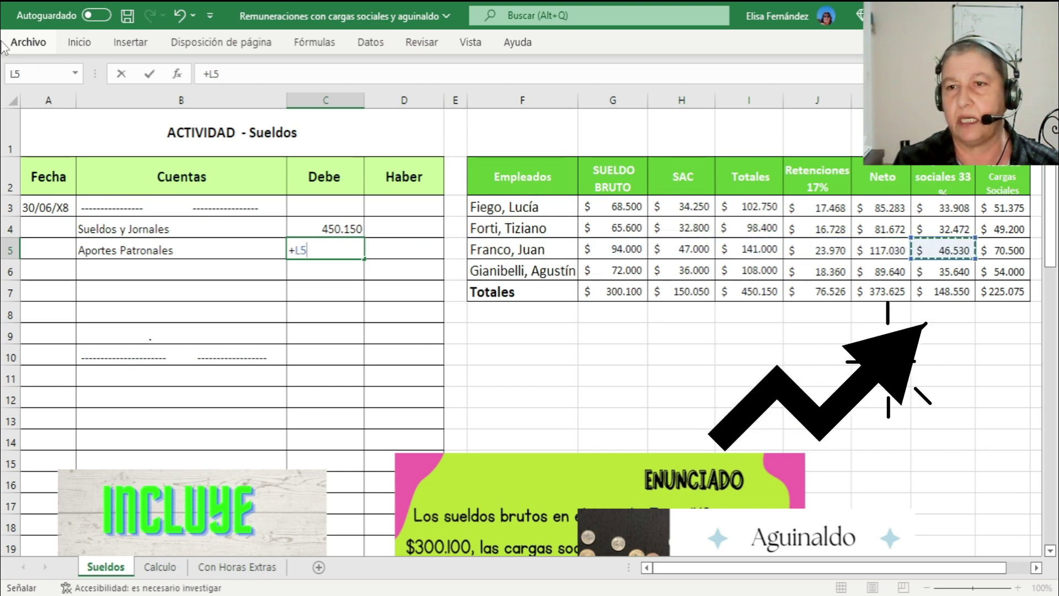
{"action": "key", "text": "Down"}
{"action": "key", "text": "Down"}
{"action": "key", "text": "Return"}
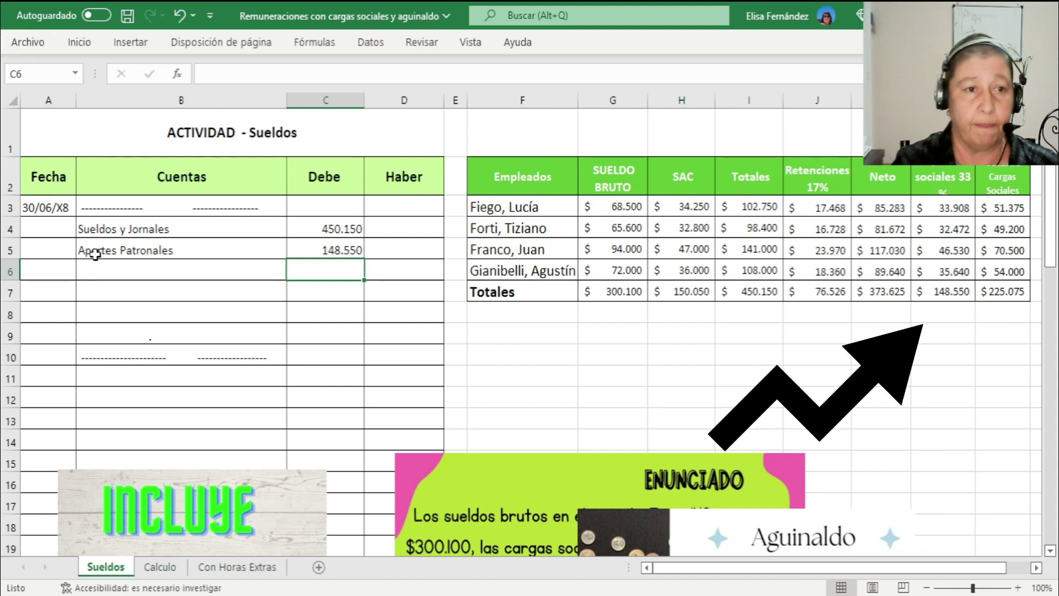
Enter the indented credit account "a Sueldos a Pagar" in cell B6 of the journal entry.
{"action": "left_click", "coordinate": [163, 277]}
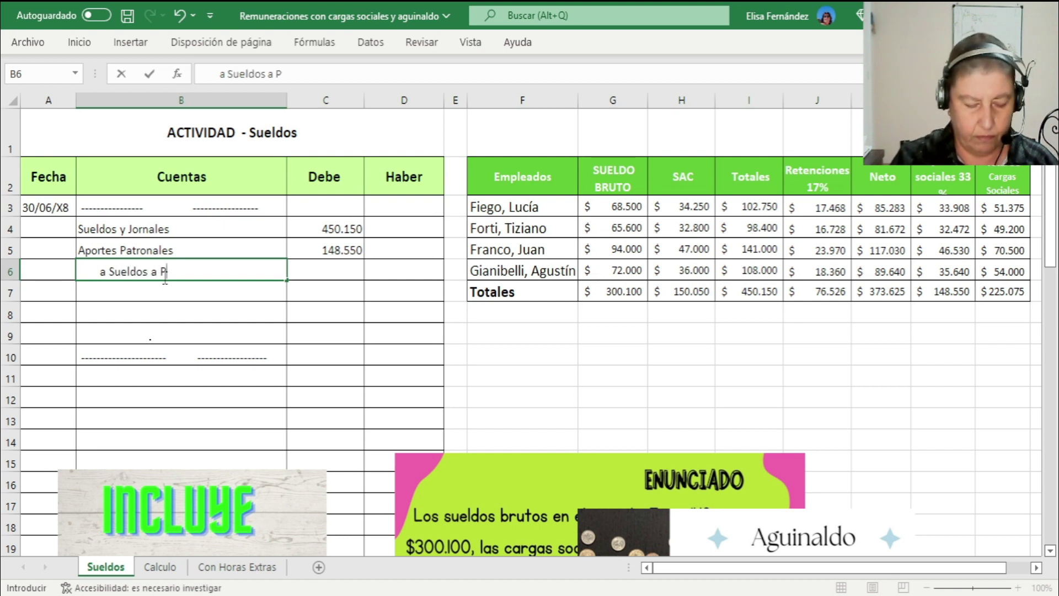
{"action": "type", "text": "a Sueldos a Pagar"}
{"action": "key", "text": "Return"}
Fill the Haber amount for Sueldos a Pagar in D6 with a reference to the Neto total in K7.
{"action": "key", "text": "Up"}
{"action": "key", "text": "Right"}
{"action": "key", "text": "Right"}
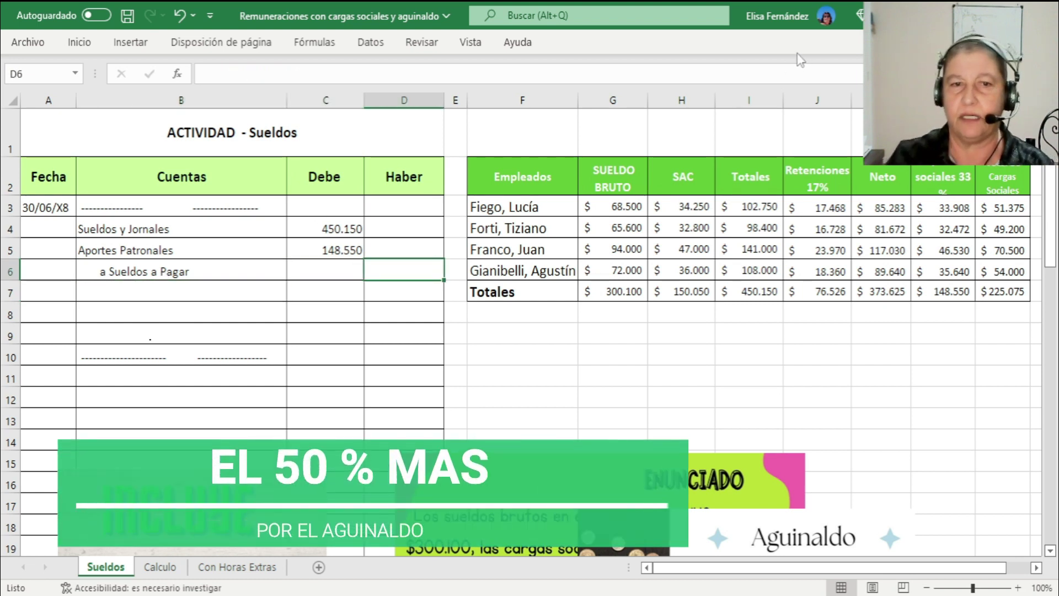
{"action": "type", "text": "+"}
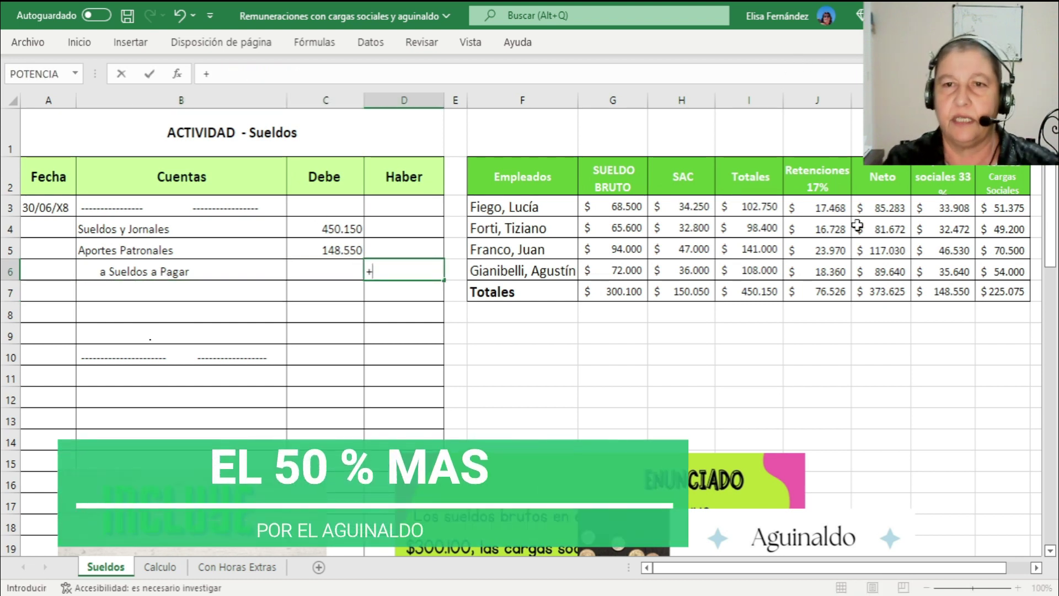
{"action": "left_click", "coordinate": [748, 297]}
{"action": "left_click", "coordinate": [870, 298]}
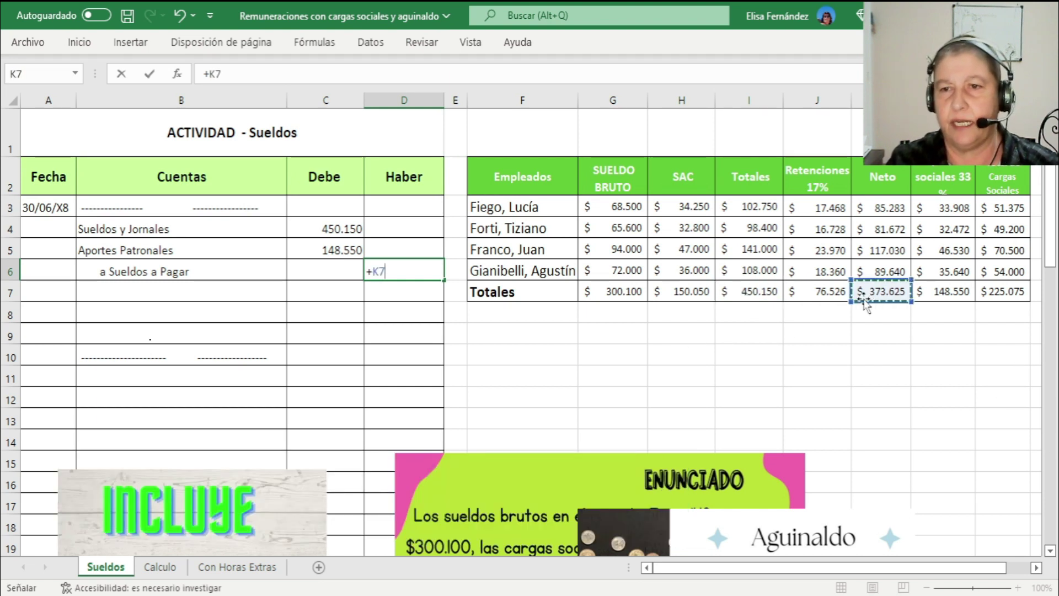
{"action": "key", "text": "Return"}
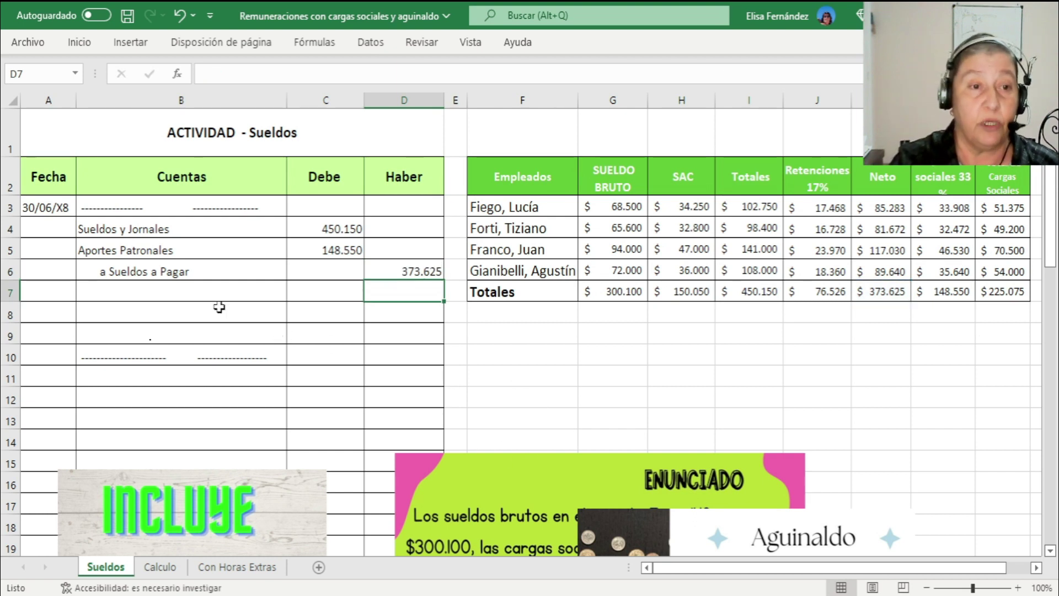
Enter the indented credit account "a Leyes Sociales a Pagar" in cell B7.
{"action": "left_click", "coordinate": [191, 290]}
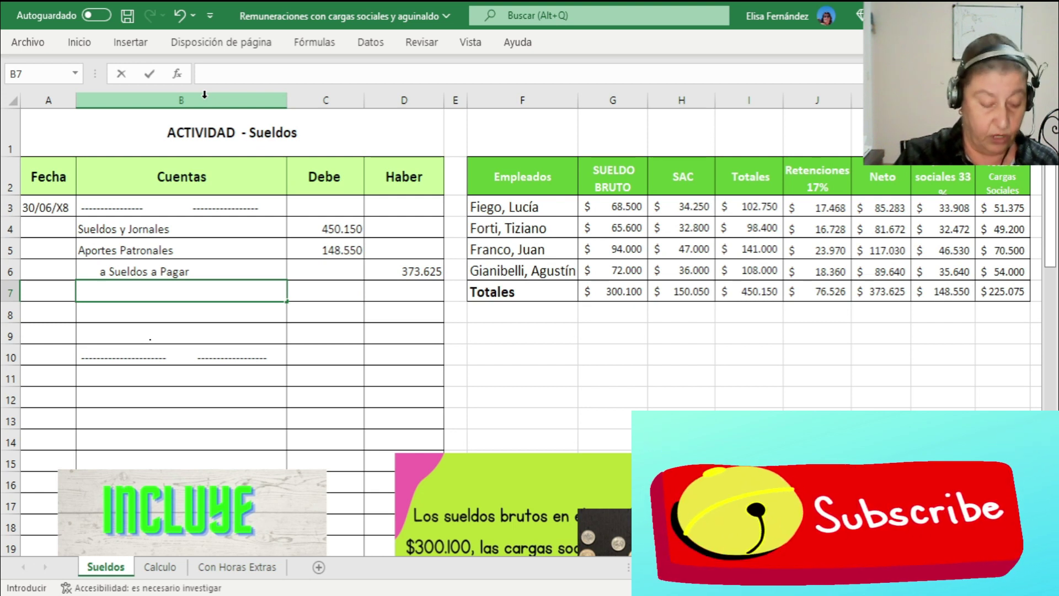
{"action": "type", "text": "a Leyes So"}
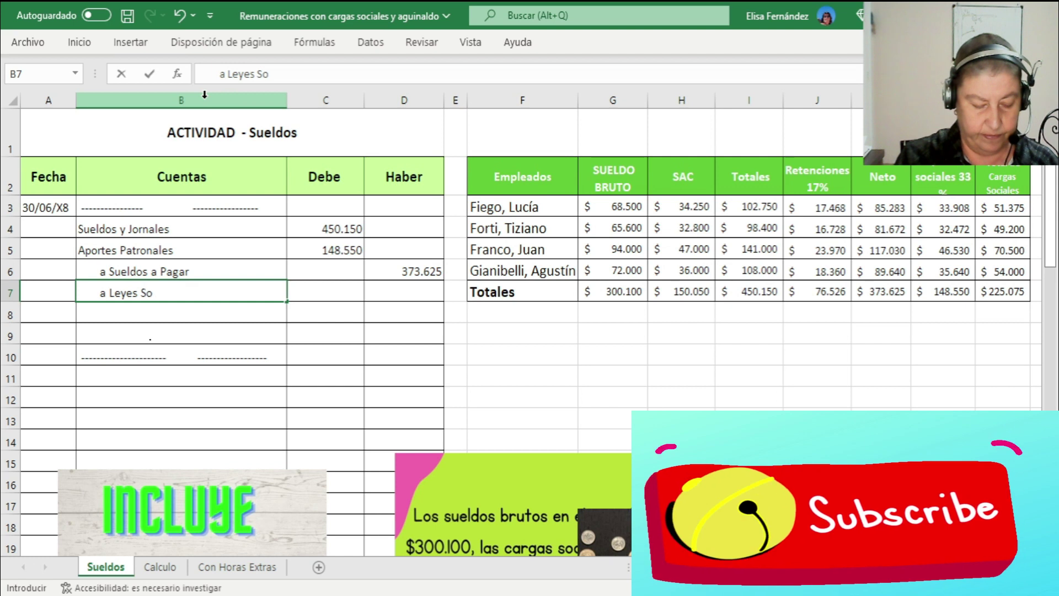
{"action": "type", "text": "ciales a Pagar"}
{"action": "key", "text": "Tab"}
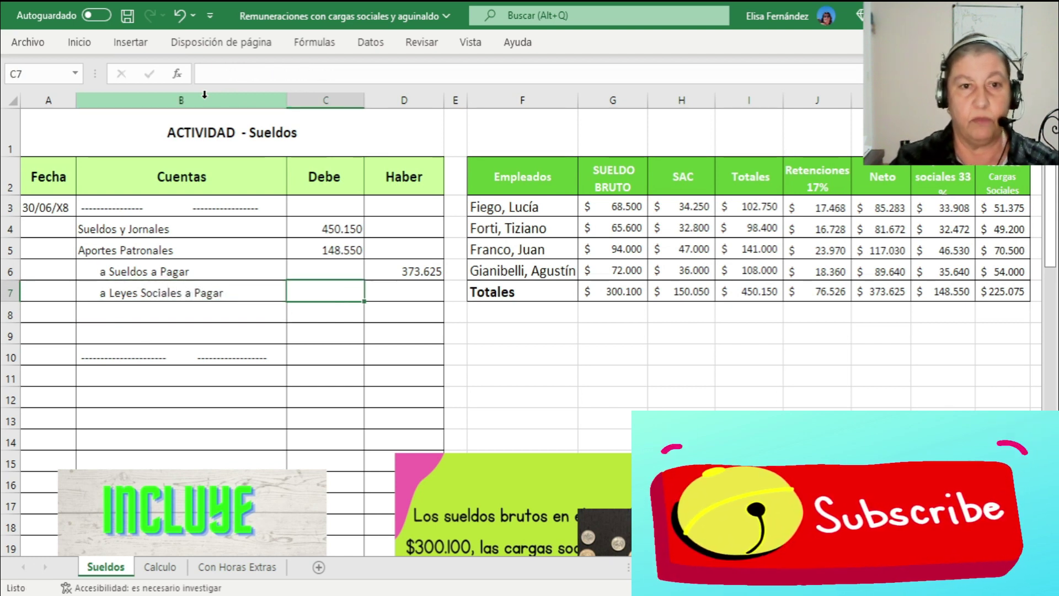
Fill the Haber amount for Leyes Sociales a Pagar in D7 with a reference to the social charges total in M7.
{"action": "key", "text": "Tab"}
{"action": "type", "text": "+"}
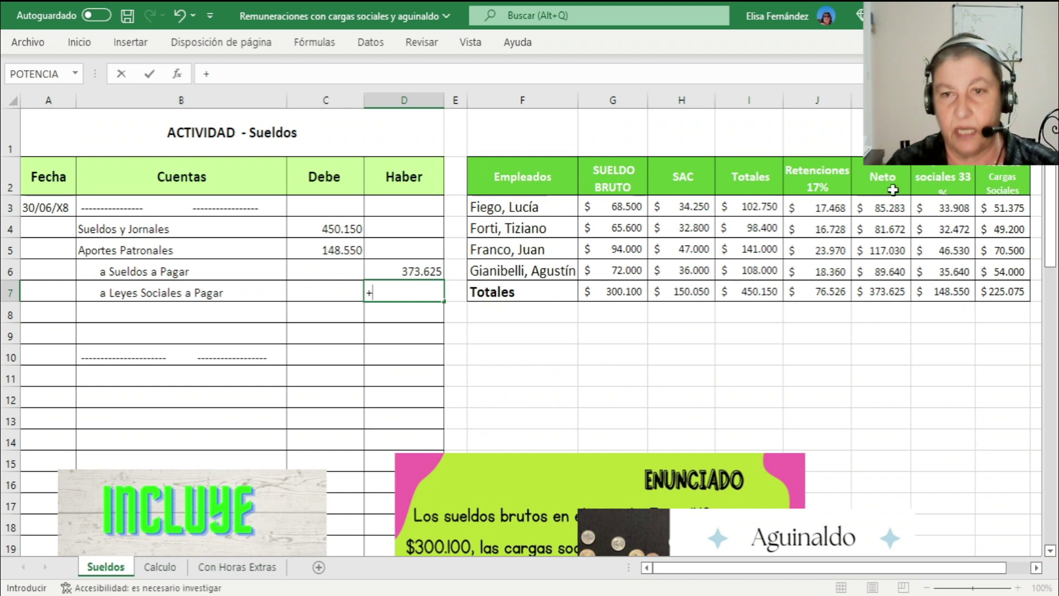
{"action": "left_click", "coordinate": [1027, 290]}
{"action": "key", "text": "Return"}
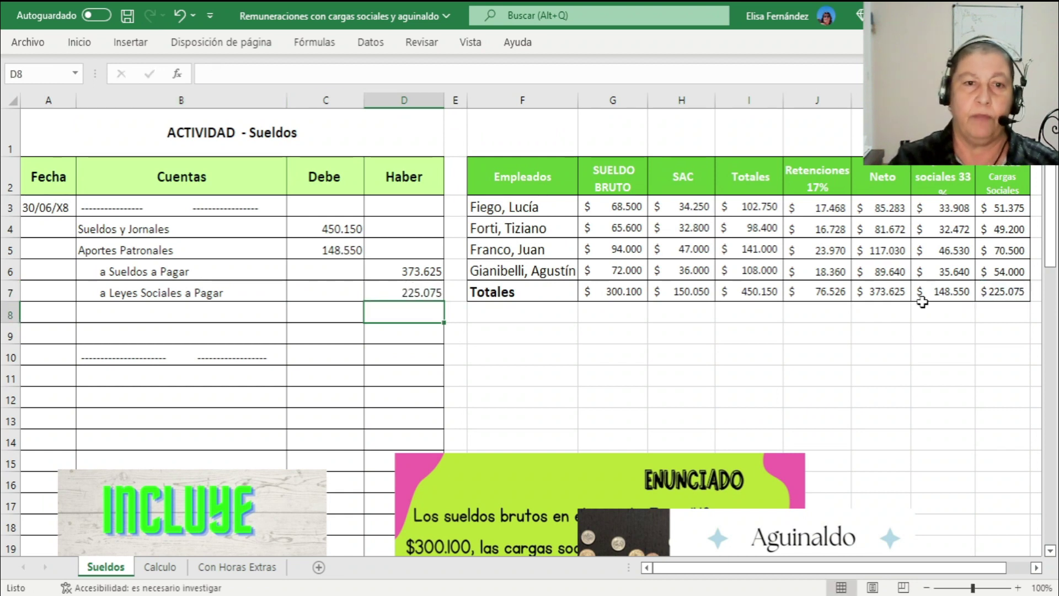
Enter the entry description "Por el devengamiento del sueldo y SAC de Junio" in cell B8.
{"action": "left_click", "coordinate": [180, 314]}
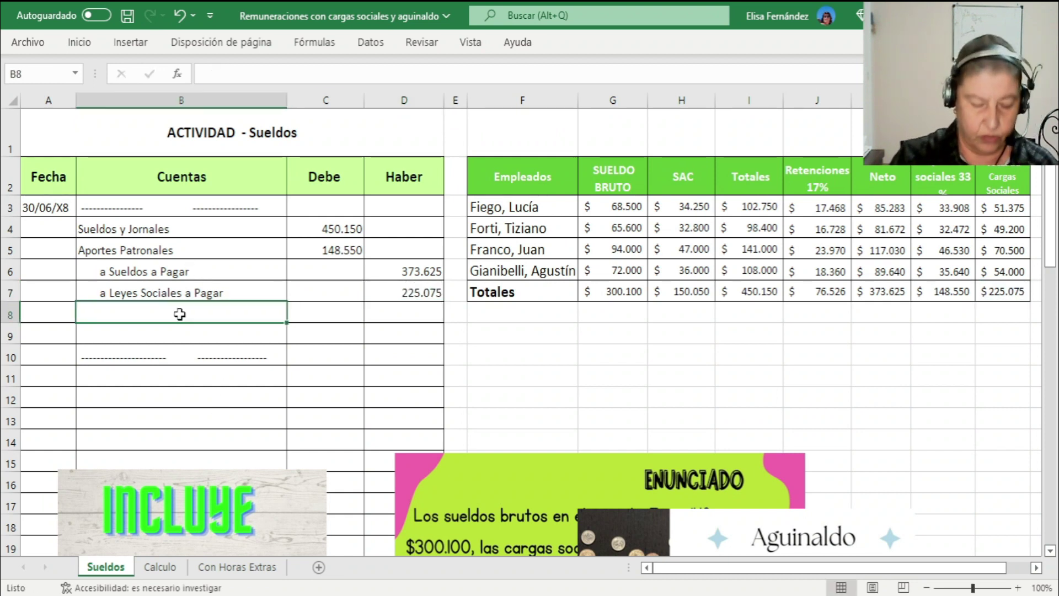
{"action": "type", "text": "Por el d"}
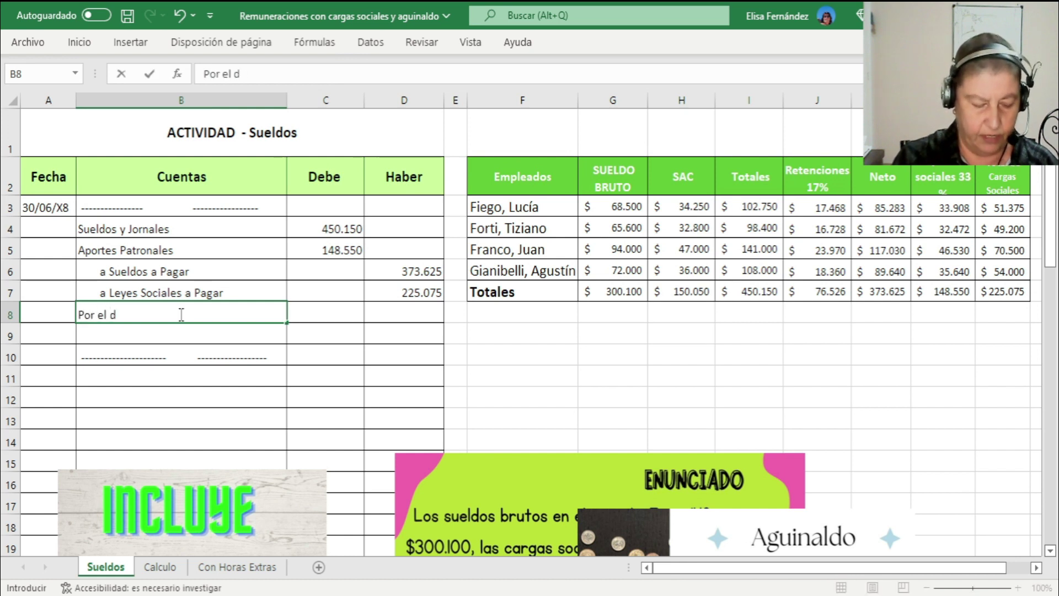
{"action": "type", "text": "evengam"}
{"action": "type", "text": "iento del sueldo y SAC de Junio"}
Total the Debe column in C10 with SUMA over C4:C9 and copy the formula to the Haber column in D10.
{"action": "left_click", "coordinate": [342, 354]}
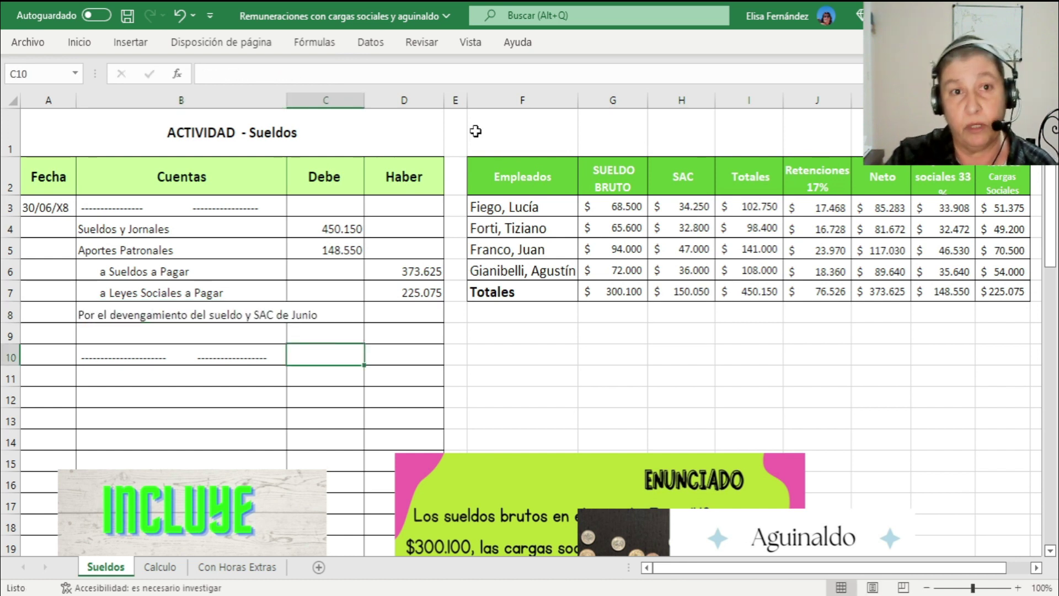
{"action": "left_click", "coordinate": [78, 47]}
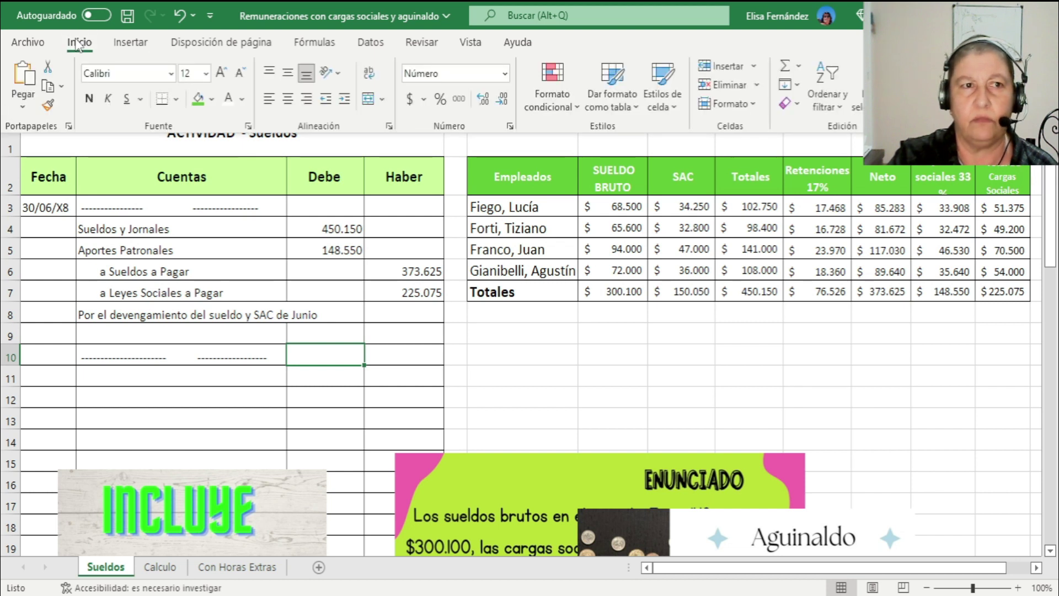
{"action": "left_click", "coordinate": [785, 66]}
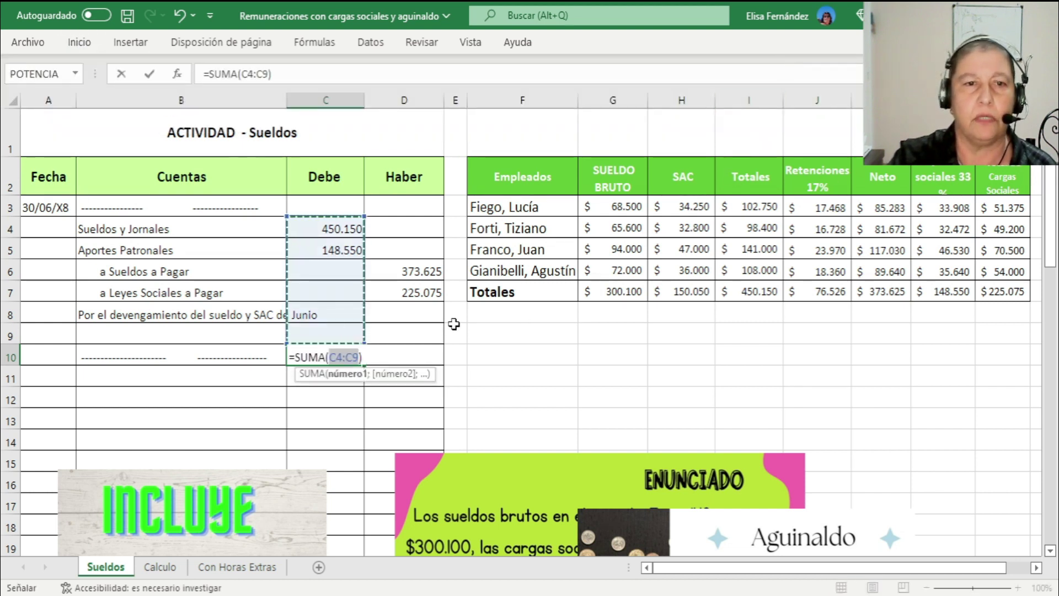
{"action": "key", "text": "Return"}
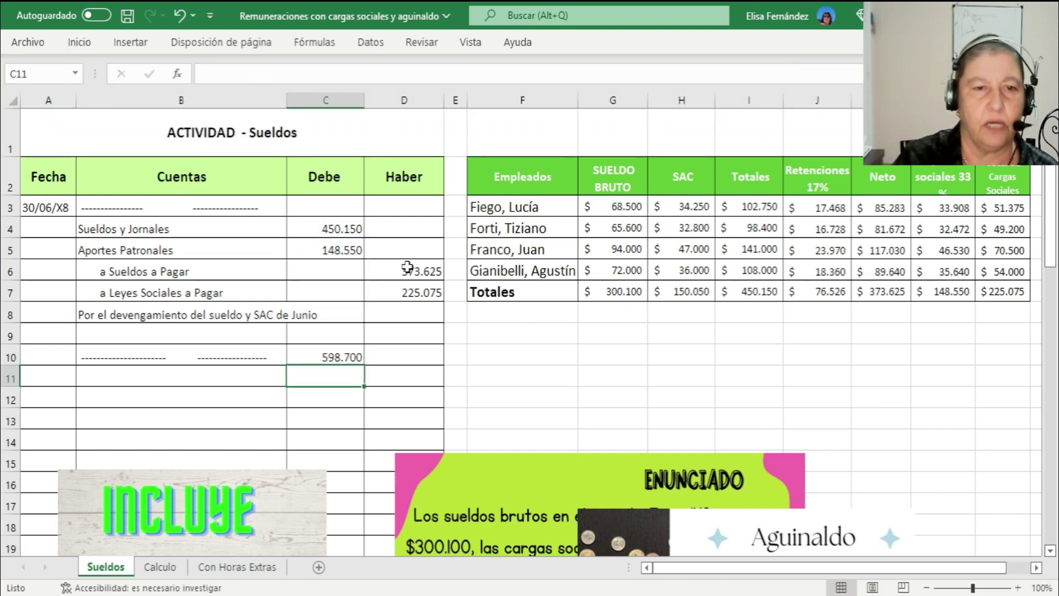
{"action": "left_click", "coordinate": [356, 359]}
{"action": "left_click_drag", "start_coordinate": [363, 364], "coordinate": [422, 361]}
{"action": "left_click", "coordinate": [425, 354]}
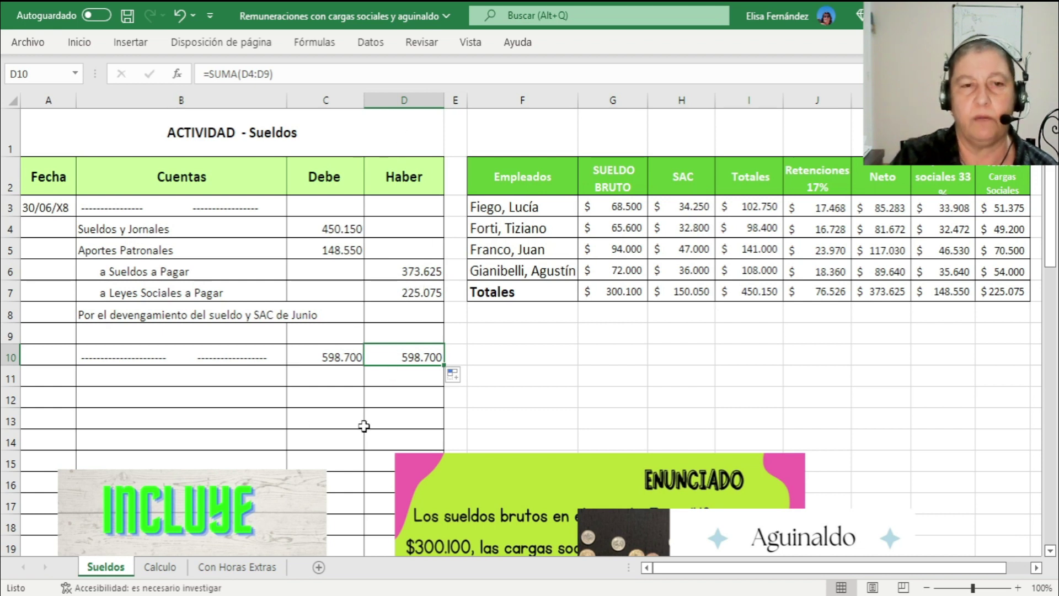
Compare the Debe and Haber totals in row 10 and review the entry's accounts against the payroll table's totals.
{"action": "left_click", "coordinate": [339, 395]}
{"action": "left_click_drag", "start_coordinate": [328, 357], "coordinate": [435, 357]}
{"action": "left_click", "coordinate": [326, 420]}
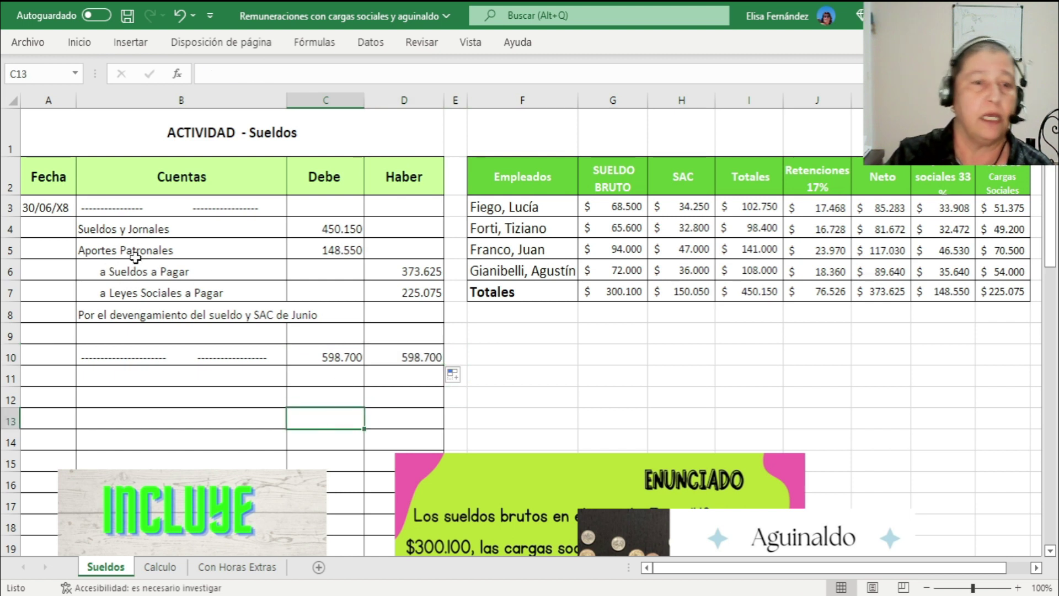
{"action": "left_click", "coordinate": [119, 225]}
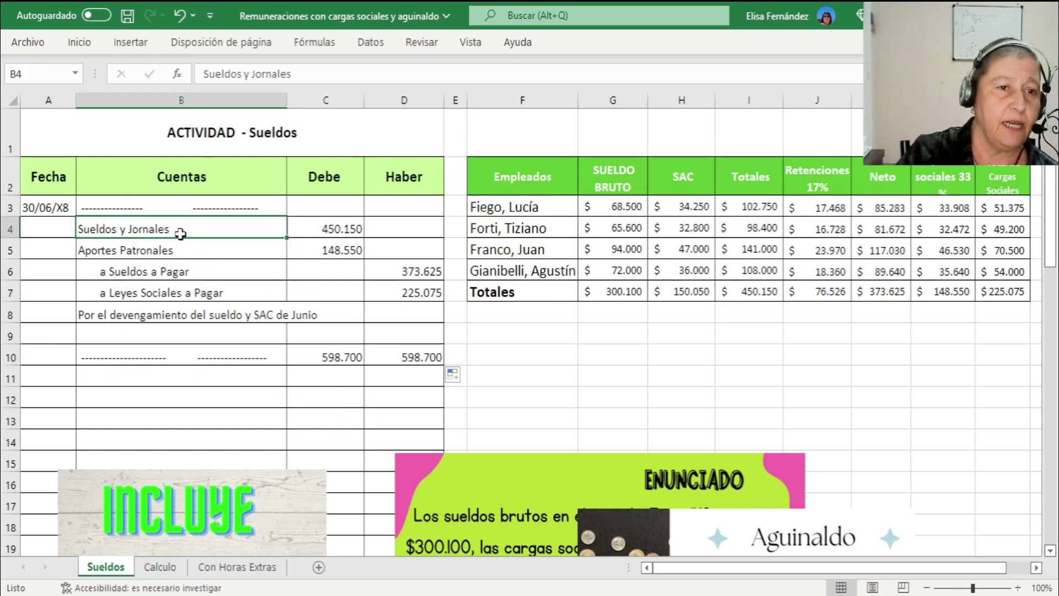
{"action": "left_click_drag", "start_coordinate": [230, 229], "coordinate": [204, 242]}
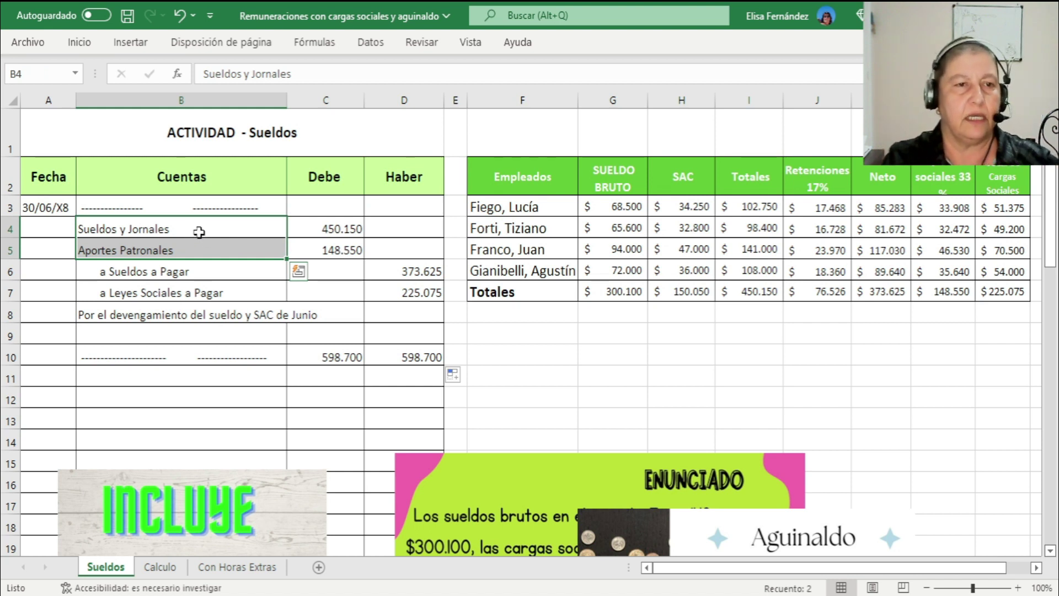
{"action": "left_click", "coordinate": [344, 359]}
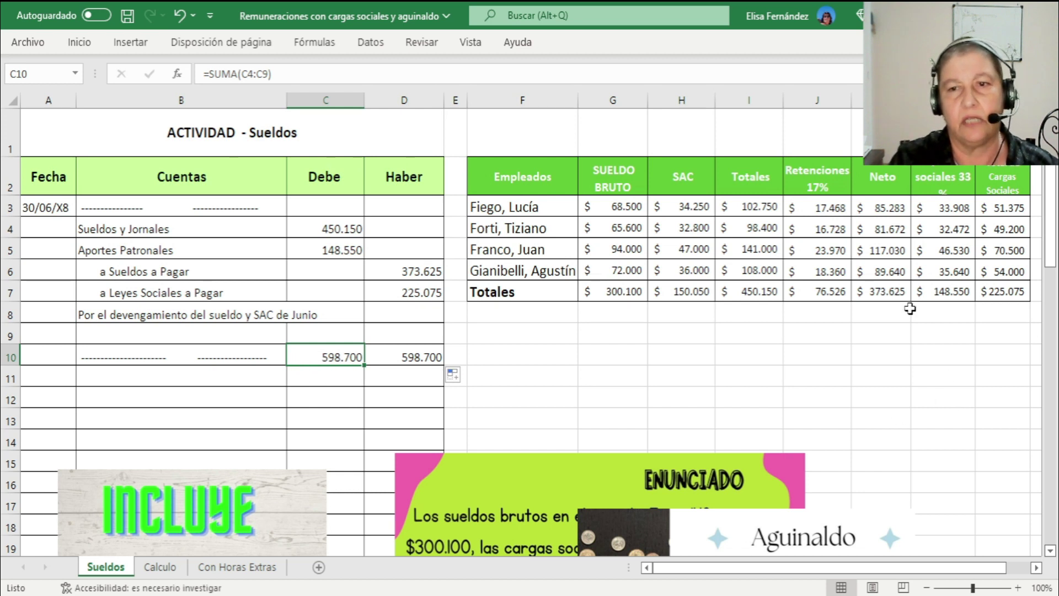
{"action": "left_click", "coordinate": [891, 293]}
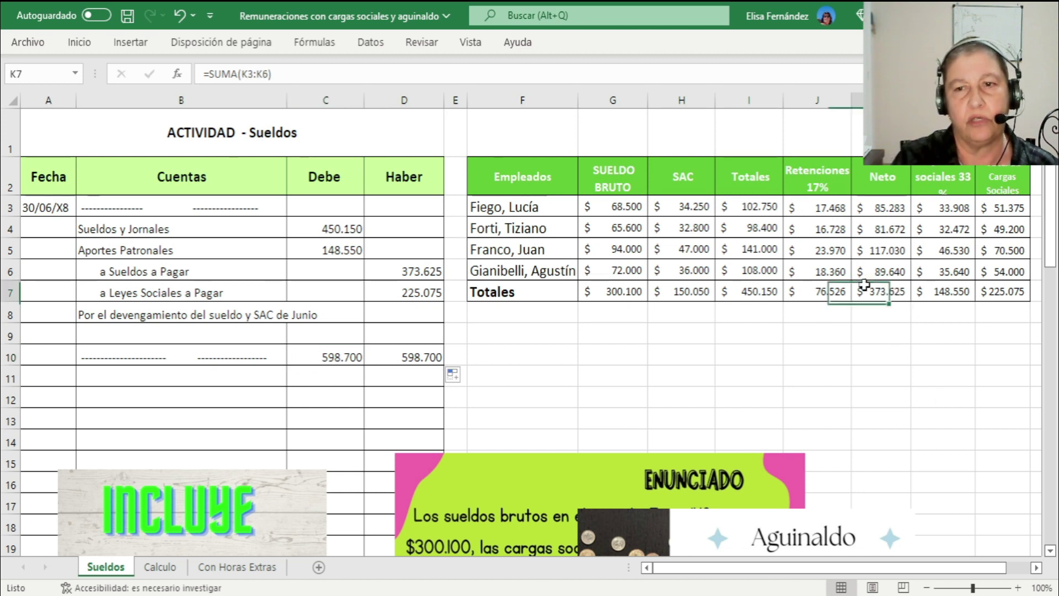
{"action": "left_click", "coordinate": [397, 295]}
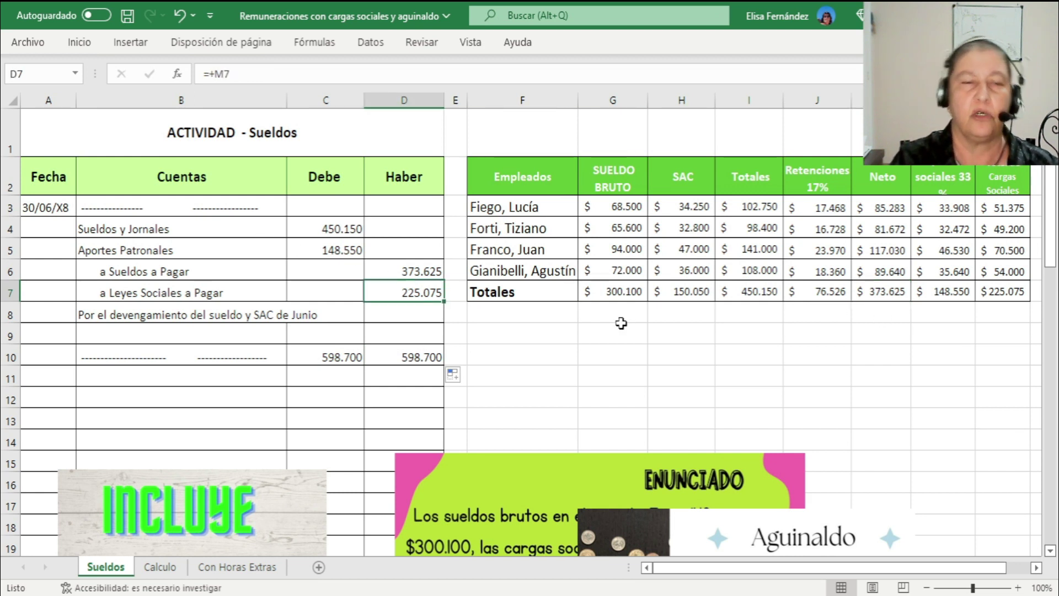